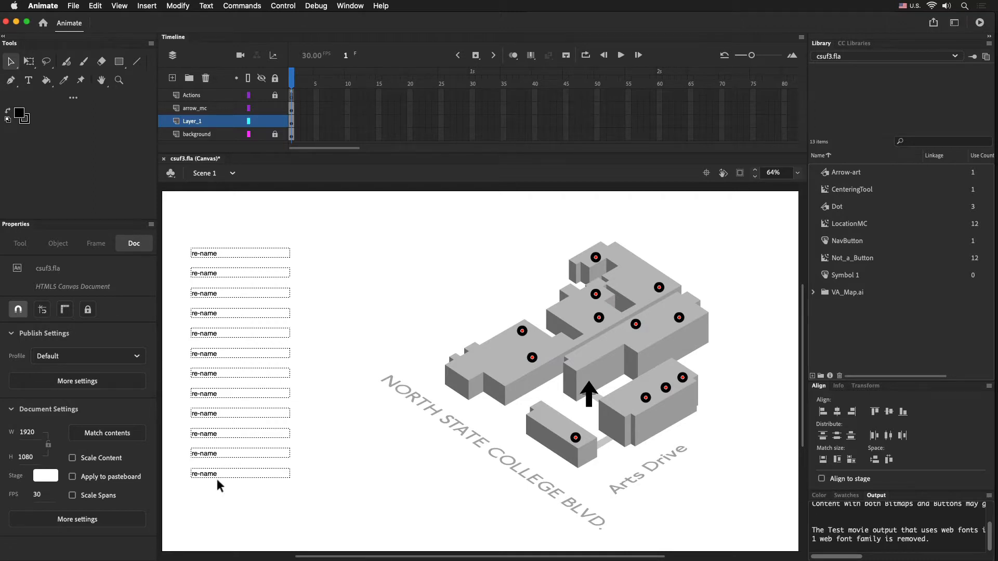
Step: Test the movie in the browser by choosing Drawing & Painting, Art History and Graphic Design, and close the preview
{"action": "key", "text": "super+Return"}
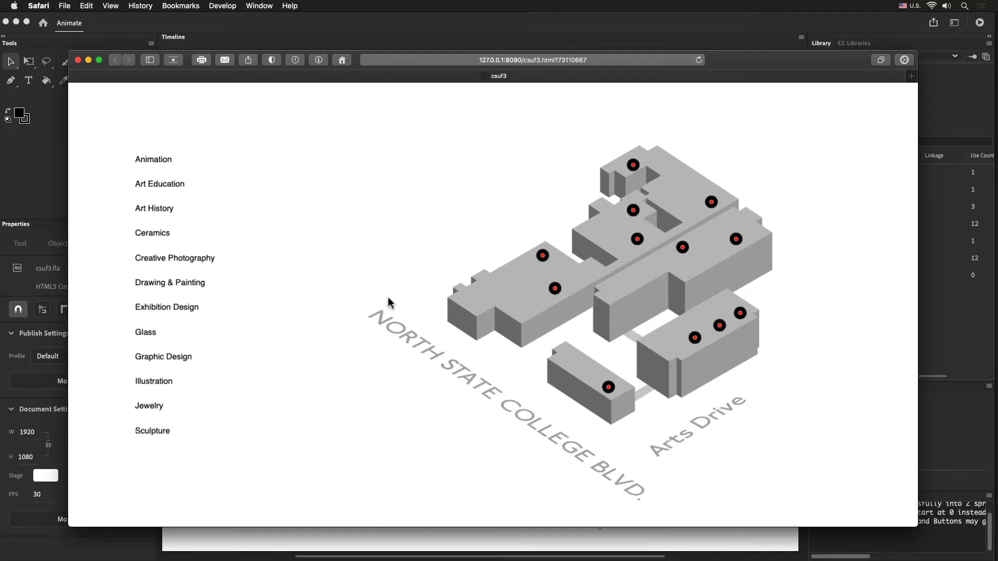
{"action": "left_click", "coordinate": [197, 285]}
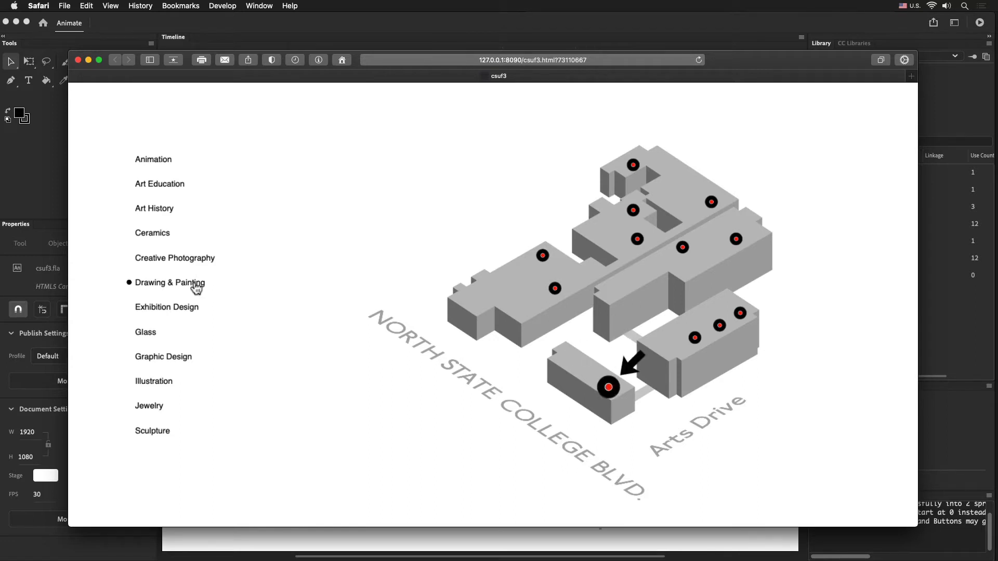
{"action": "left_click", "coordinate": [167, 214]}
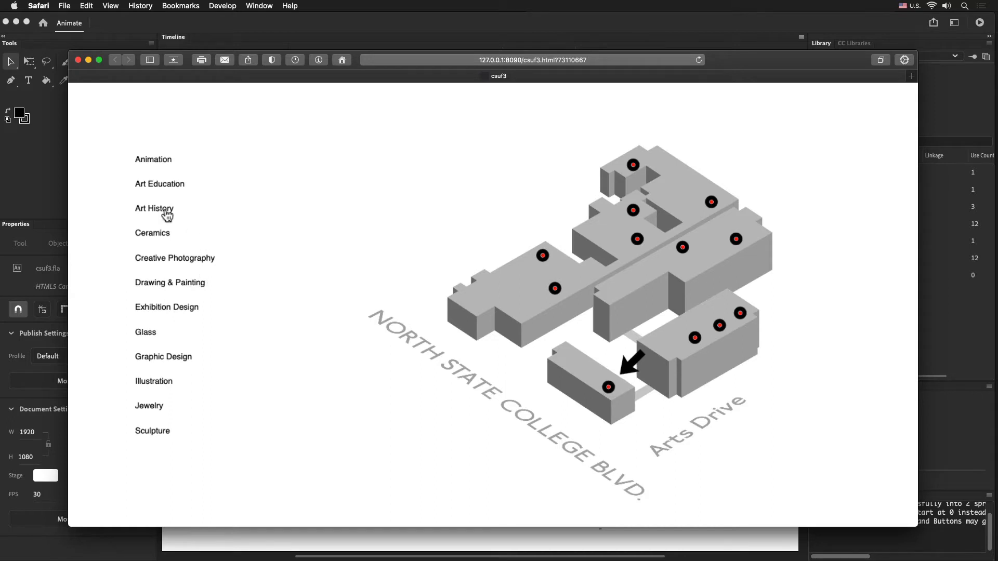
{"action": "left_click", "coordinate": [175, 364]}
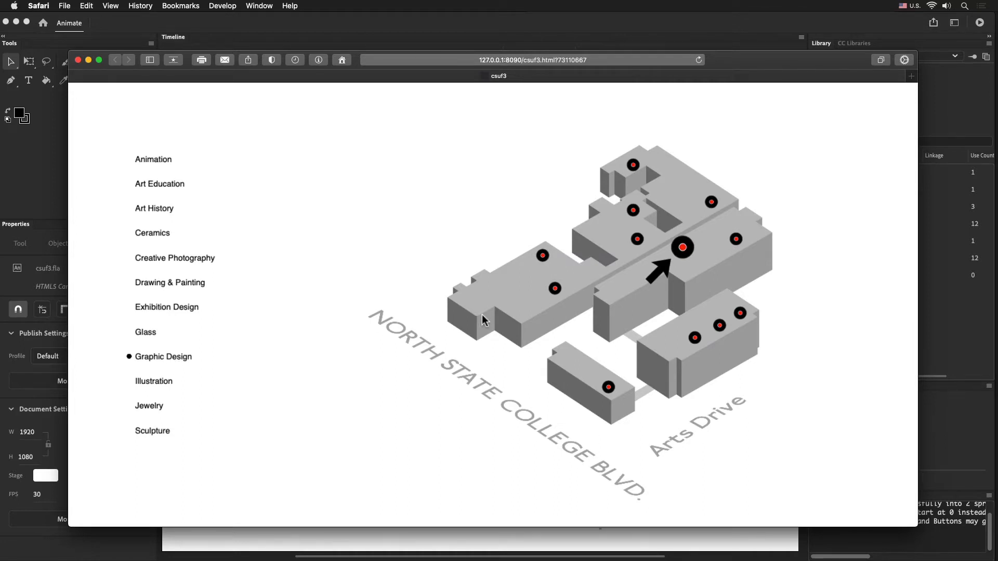
{"action": "left_click", "coordinate": [78, 61]}
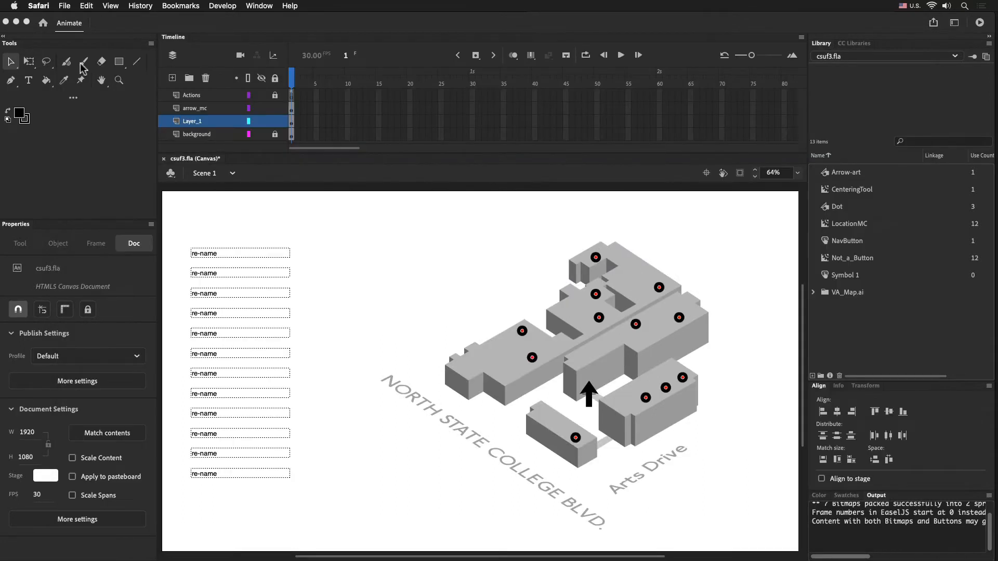
Step: Examine the frame 1 script of the Actions layer, especially the self set up lines positioning arrow_mc at mapCenter_mc
{"action": "left_click", "coordinate": [292, 93]}
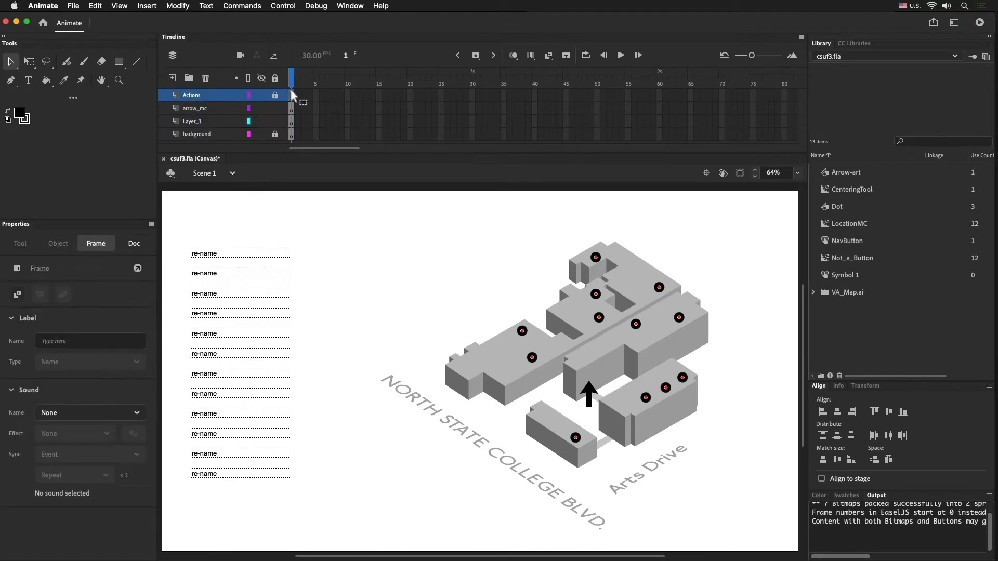
{"action": "right_click", "coordinate": [291, 89]}
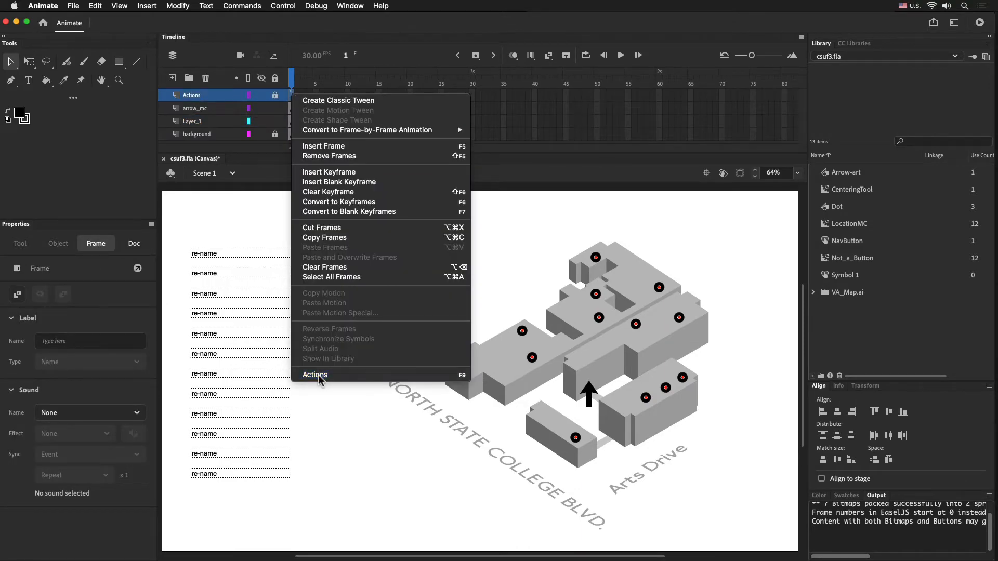
{"action": "left_click", "coordinate": [318, 375]}
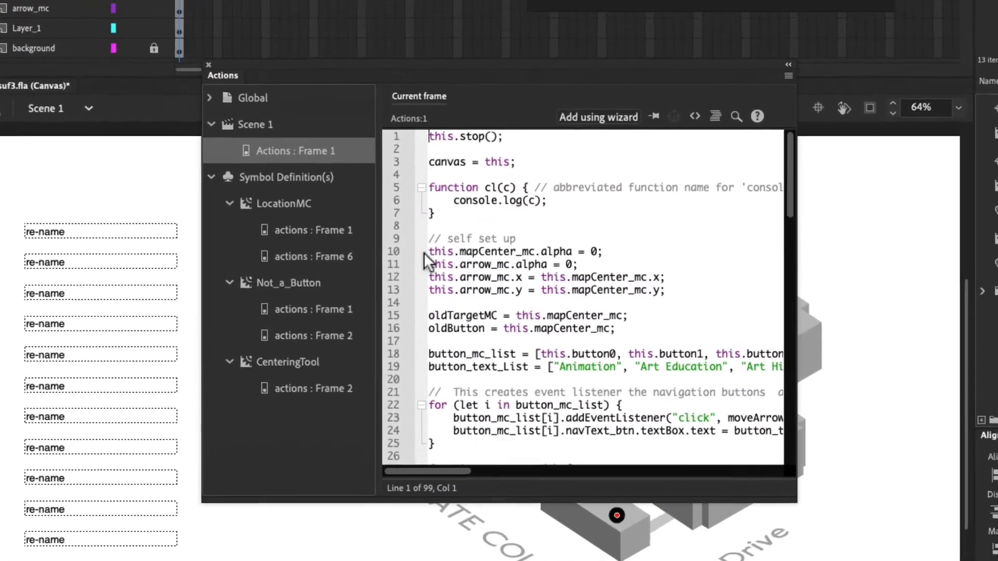
{"action": "left_click_drag", "start_coordinate": [692, 290], "coordinate": [411, 249]}
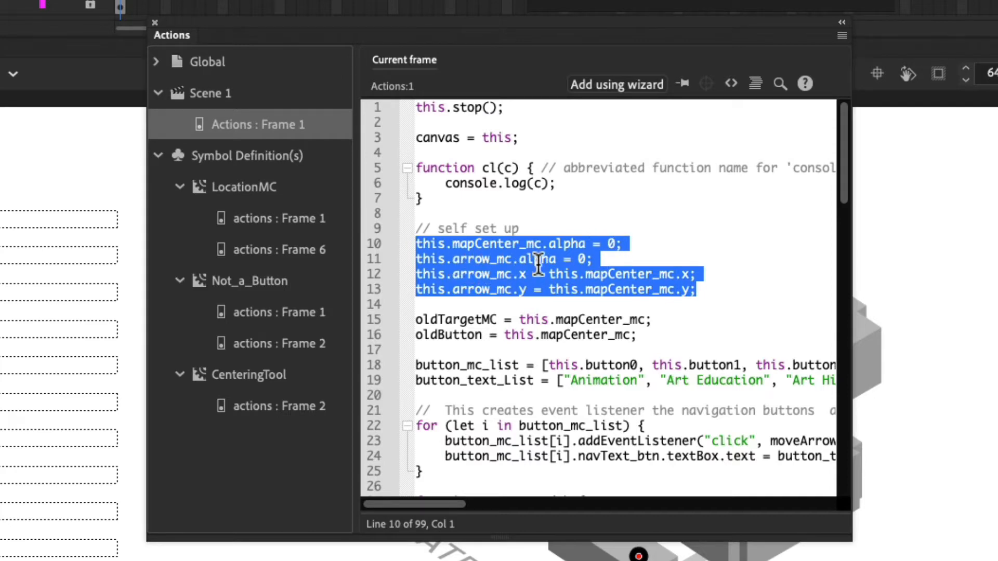
{"action": "left_click", "coordinate": [602, 260]}
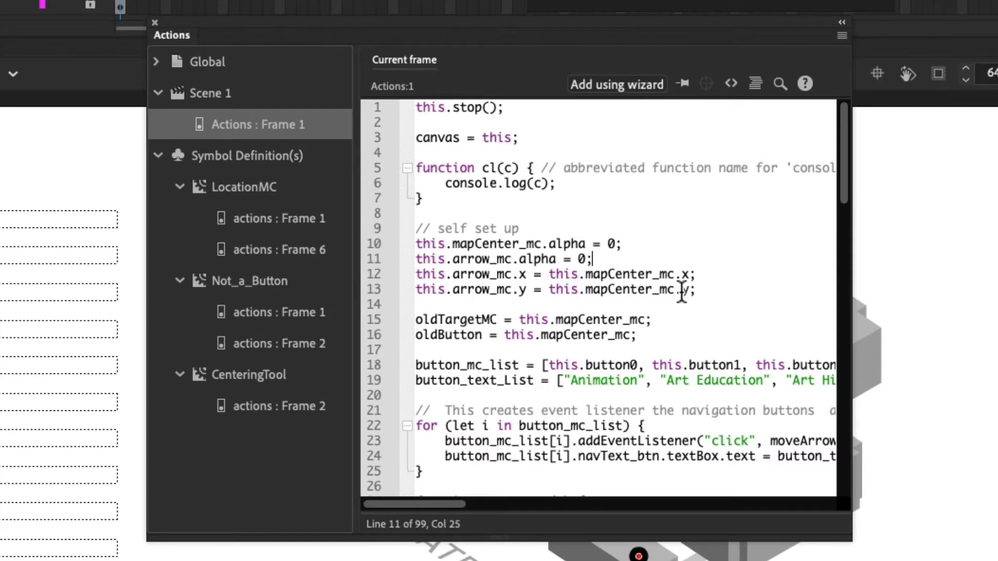
{"action": "left_click", "coordinate": [154, 23]}
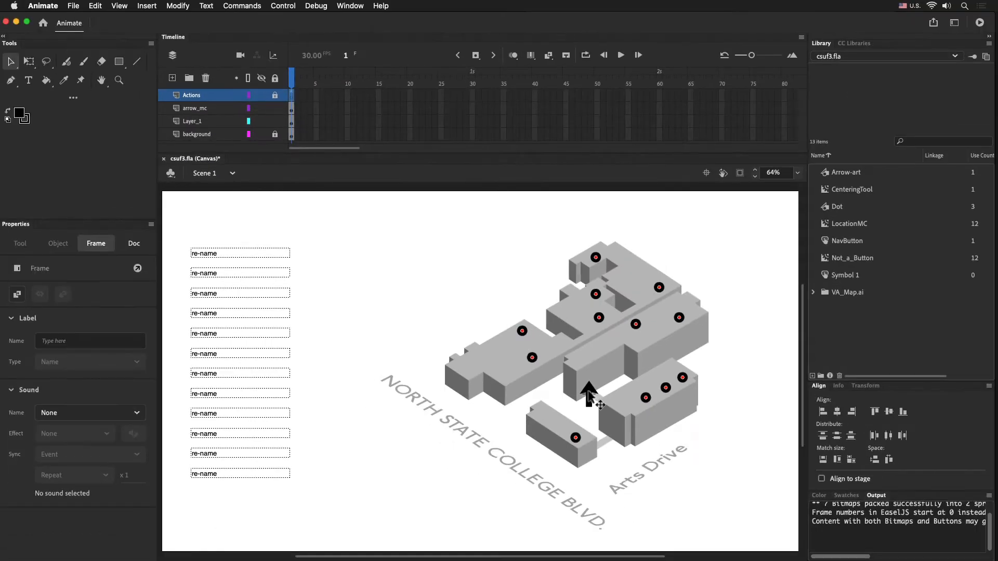
Step: Move the arrow aside and the mapCenter_mc marker to X 1650, Y 520, and test the movie with Creative Photography
{"action": "left_click", "coordinate": [588, 393]}
{"action": "left_click", "coordinate": [713, 365]}
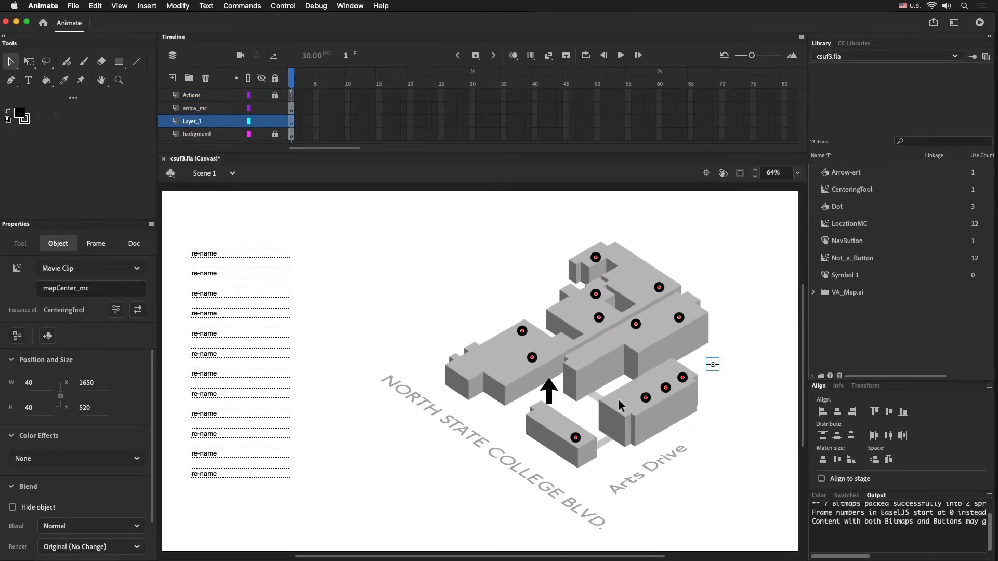
{"action": "key", "text": "super+Return"}
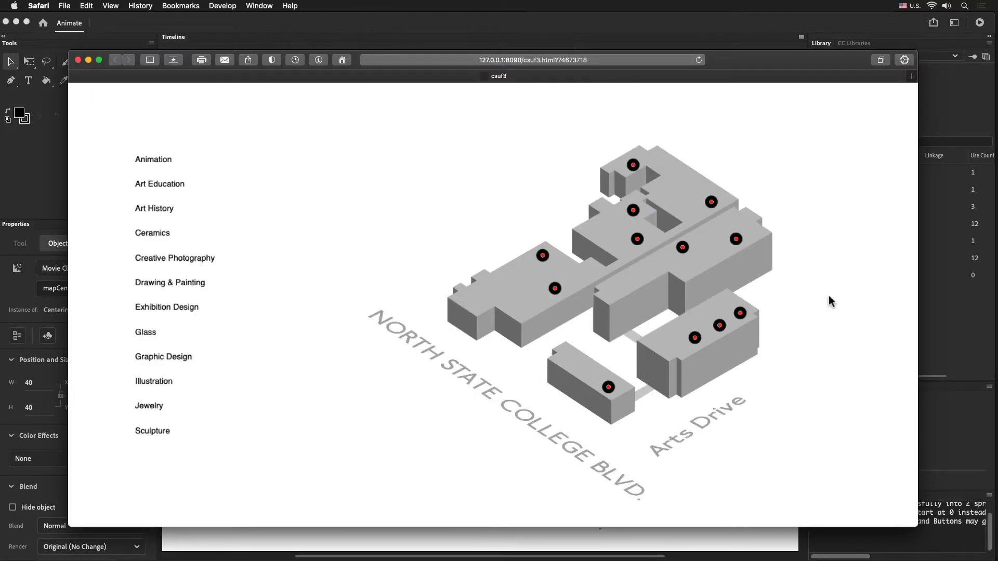
{"action": "left_click", "coordinate": [193, 264]}
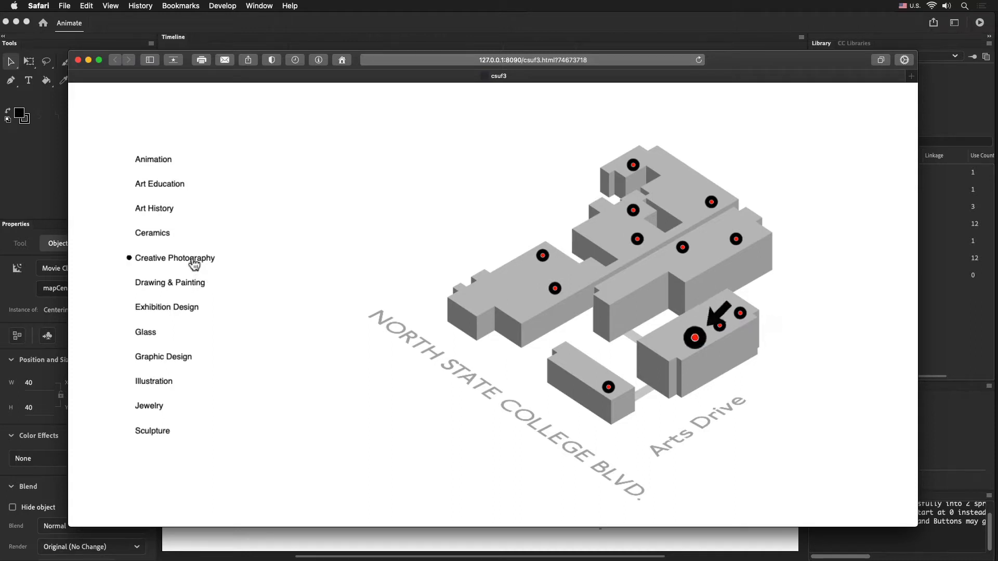
{"action": "left_click", "coordinate": [78, 59]}
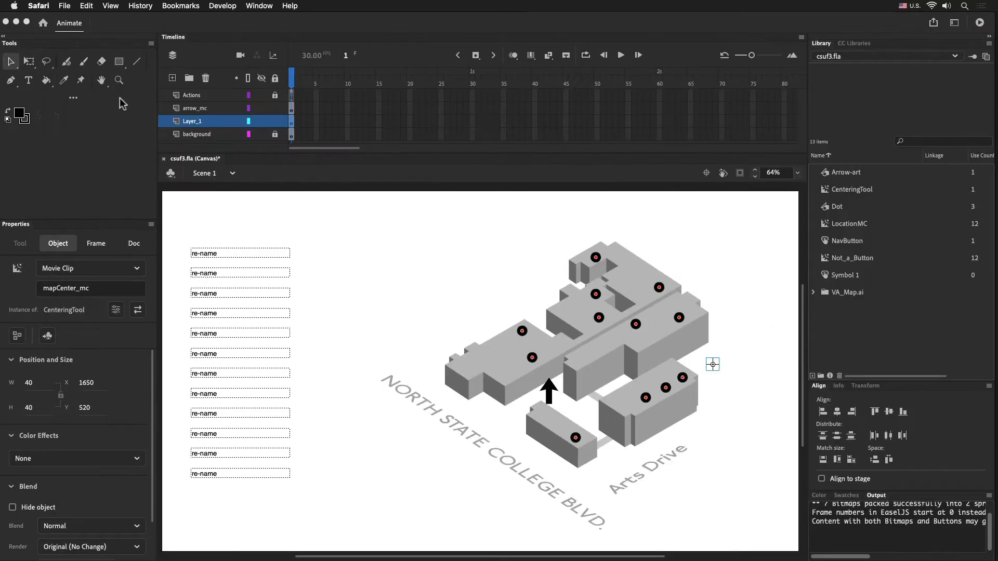
Step: Move the mapCenter_mc marker back onto the map and place the arrow over it at X 1300.1, Y 460.55
{"action": "left_click", "coordinate": [710, 368]}
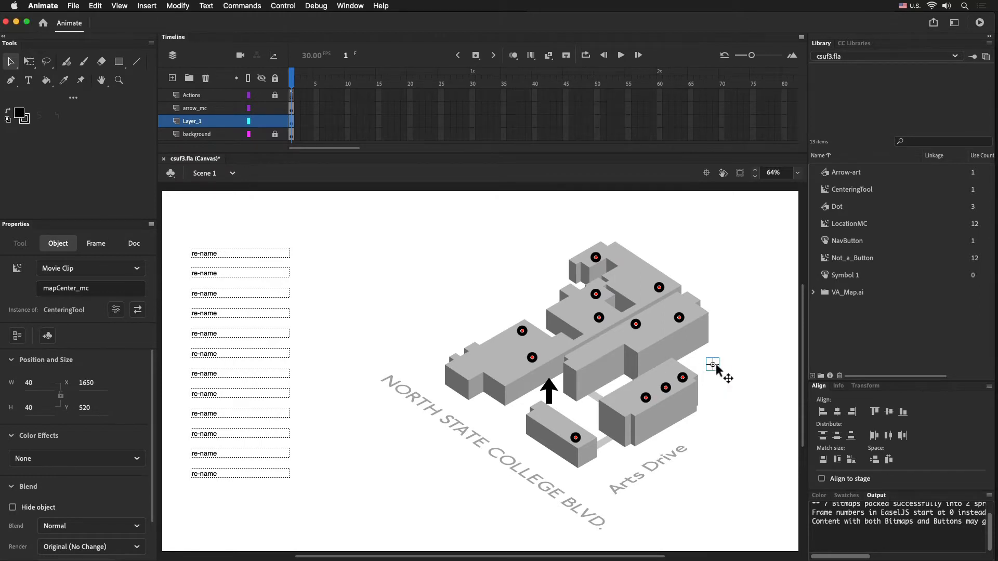
{"action": "left_click_drag", "start_coordinate": [714, 366], "coordinate": [609, 383]}
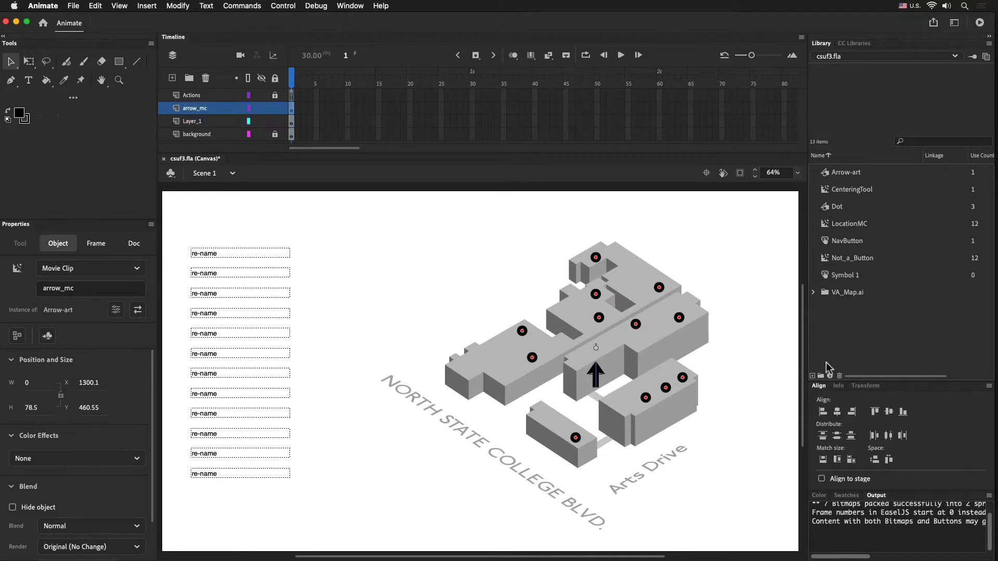
{"action": "left_click", "coordinate": [390, 280]}
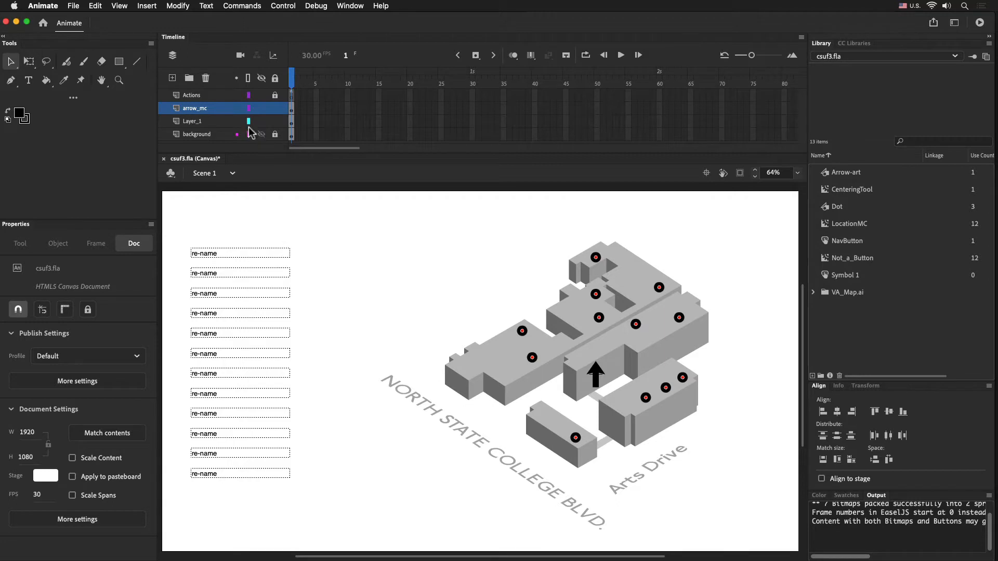
Step: Rename Layer_1 as buttons
{"action": "double_click", "coordinate": [205, 123]}
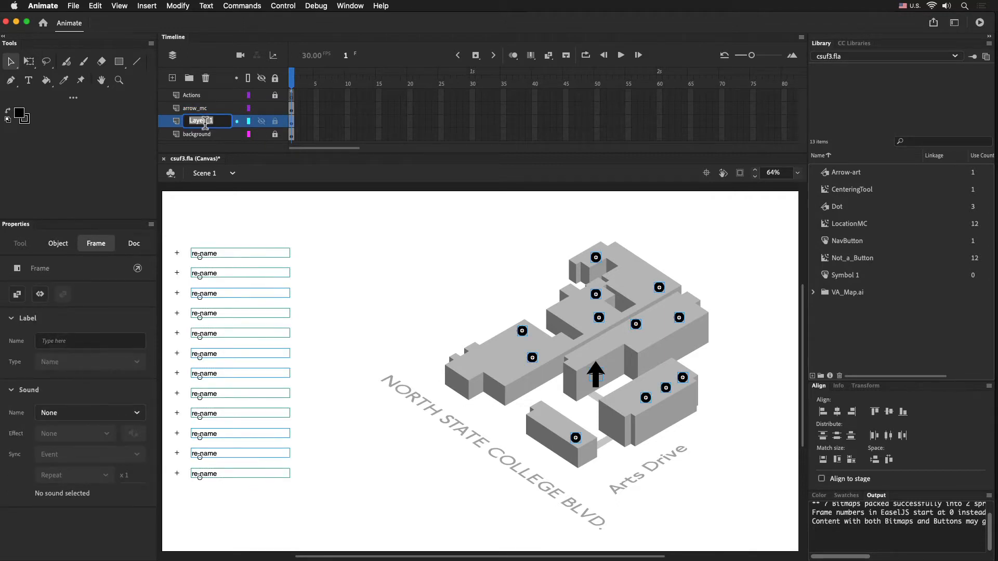
{"action": "type", "text": "buttons"}
{"action": "key", "text": "Return"}
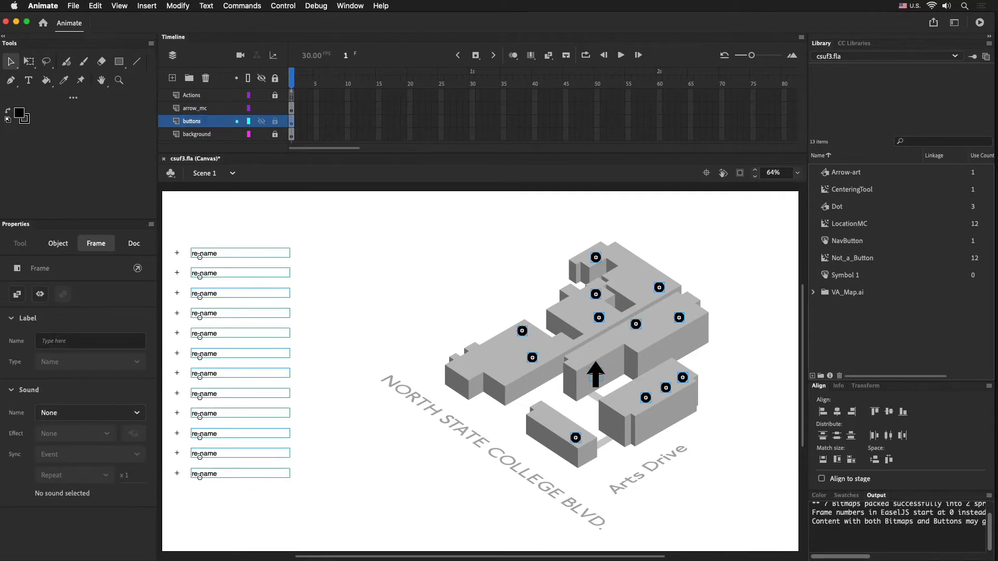
Step: Open the NavButton symbol nested in the first re-name label and select its textBox dynamic text for editing
{"action": "double_click", "coordinate": [237, 258]}
{"action": "left_click", "coordinate": [217, 263]}
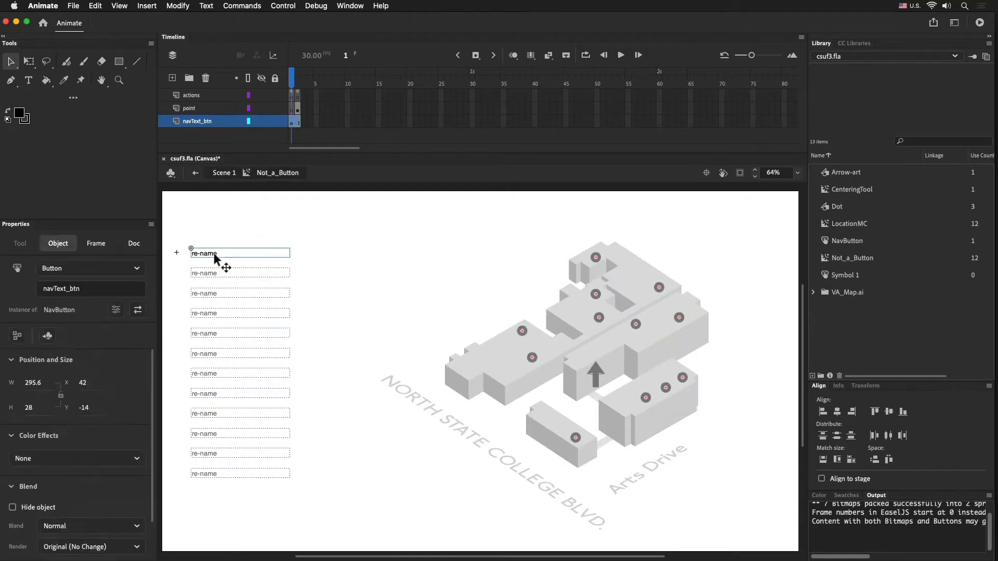
{"action": "double_click", "coordinate": [216, 258]}
{"action": "double_click", "coordinate": [214, 253]}
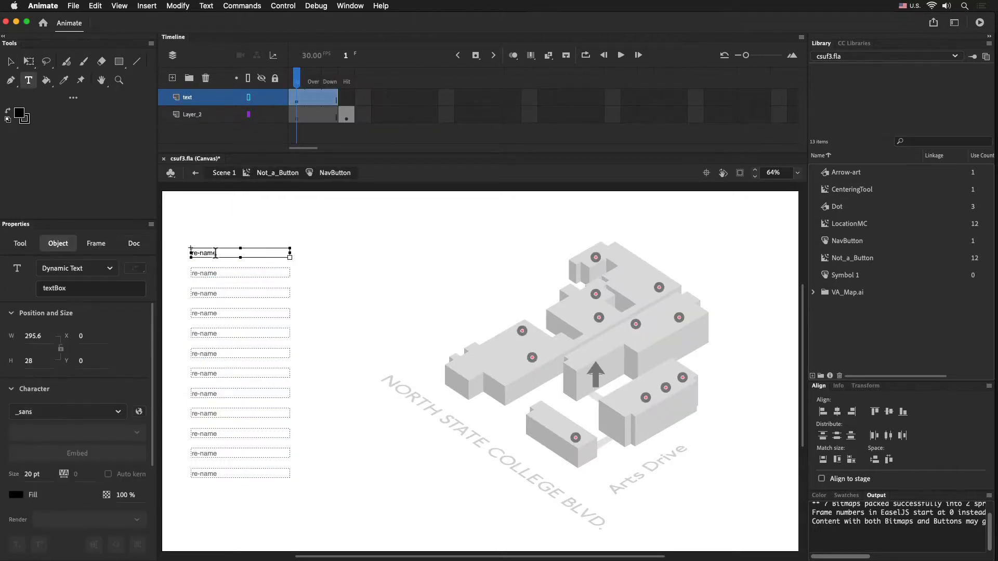
Step: Browse Adobe Fonts for the text and filter the list to sans-serif typefaces with heavy weight
{"action": "left_click", "coordinate": [138, 412]}
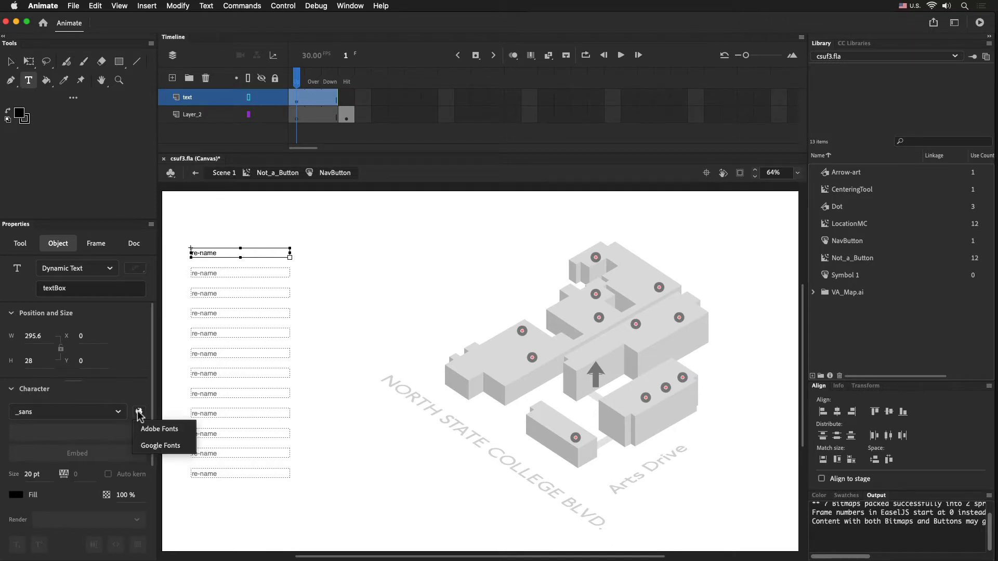
{"action": "left_click", "coordinate": [167, 434]}
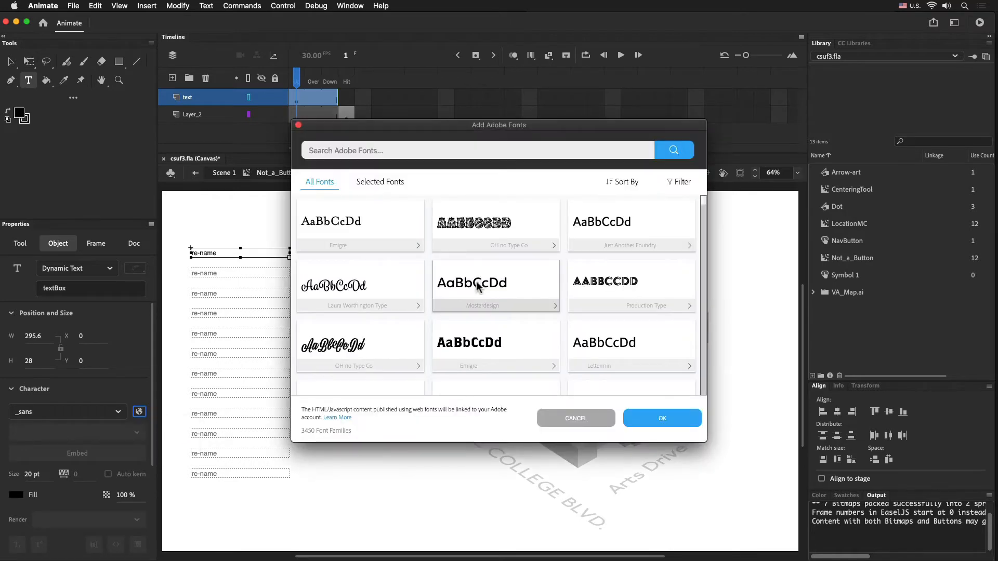
{"action": "left_click", "coordinate": [678, 183]}
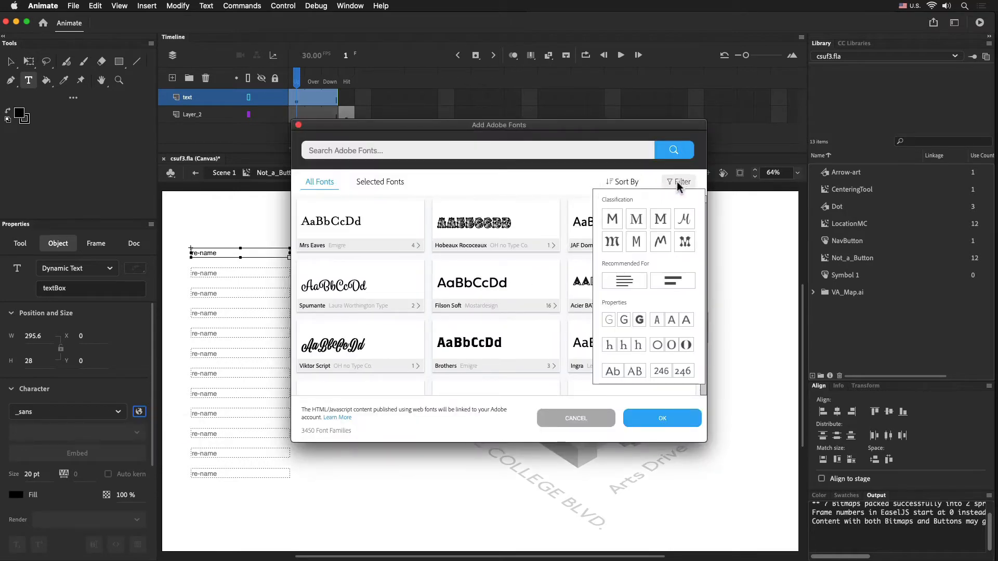
{"action": "left_click", "coordinate": [611, 221]}
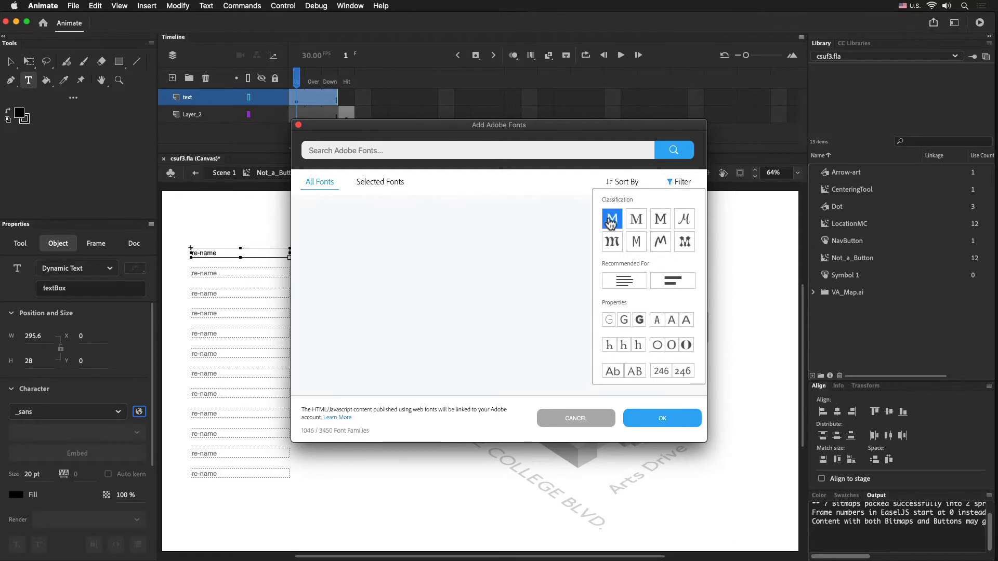
{"action": "left_click", "coordinate": [643, 323]}
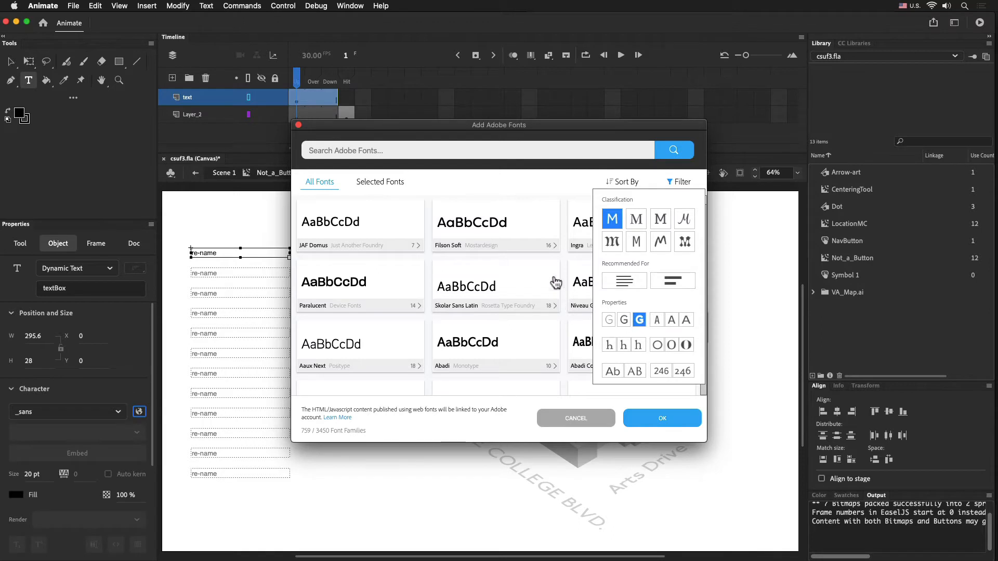
Step: Add the Filson Soft and Niveau Grotesk font families to the document's web fonts
{"action": "left_click", "coordinate": [555, 215]}
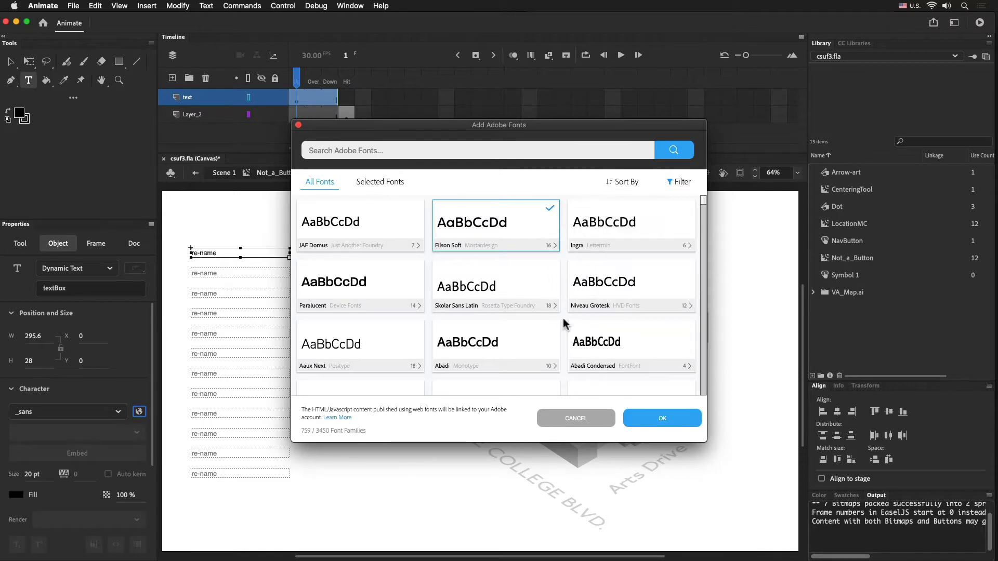
{"action": "scroll", "coordinate": [566, 325], "scroll_direction": "down", "scroll_amount": 1}
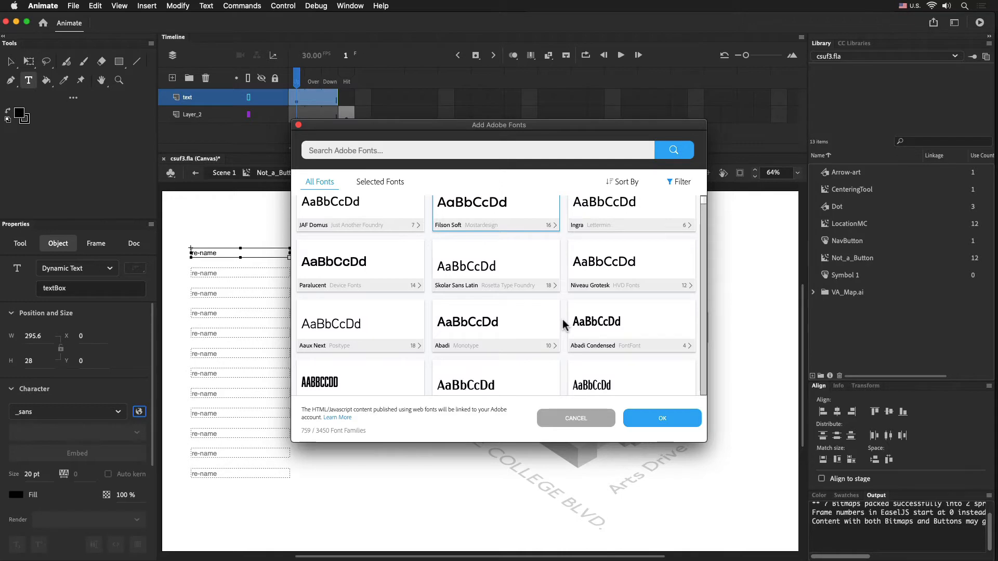
{"action": "scroll", "coordinate": [565, 325], "scroll_direction": "up", "scroll_amount": 1}
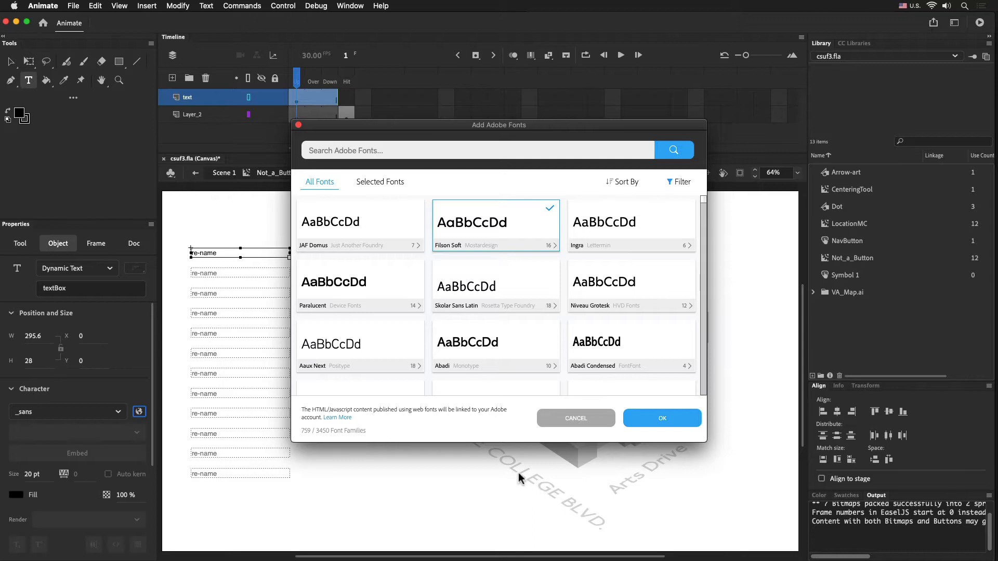
{"action": "left_click", "coordinate": [619, 287]}
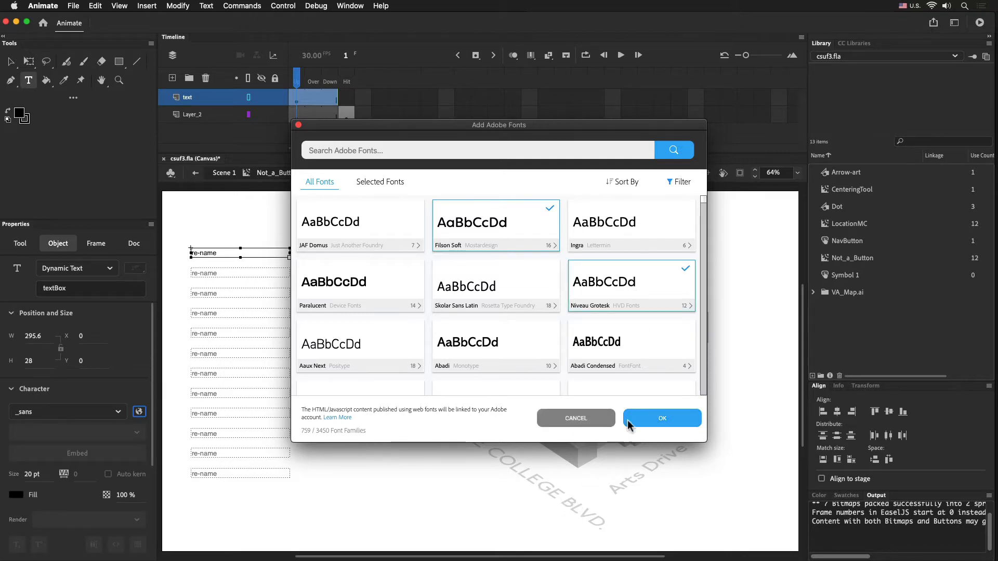
{"action": "left_click", "coordinate": [645, 420]}
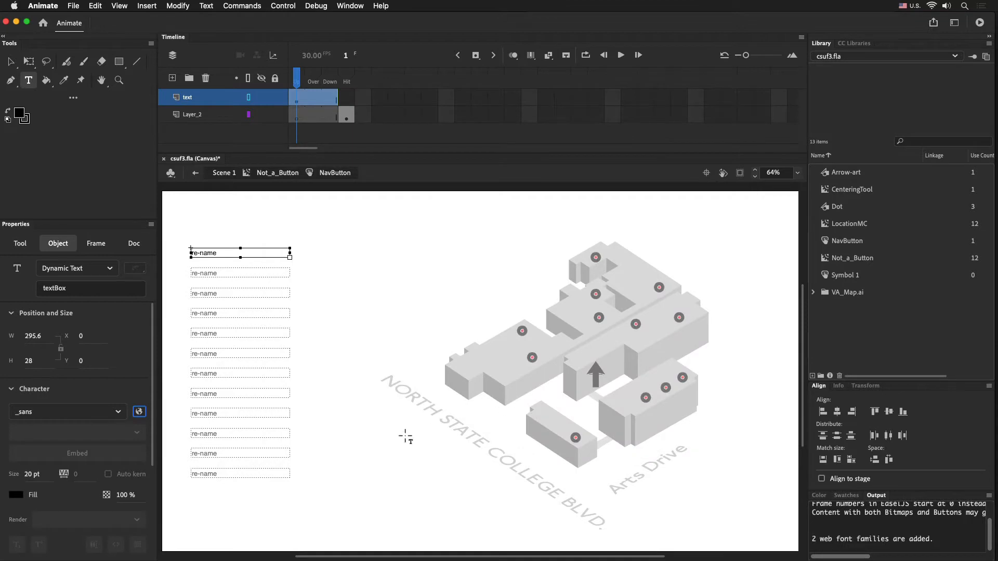
Step: Set the textBox font to Filson Soft and return to Scene 1
{"action": "left_click", "coordinate": [118, 412]}
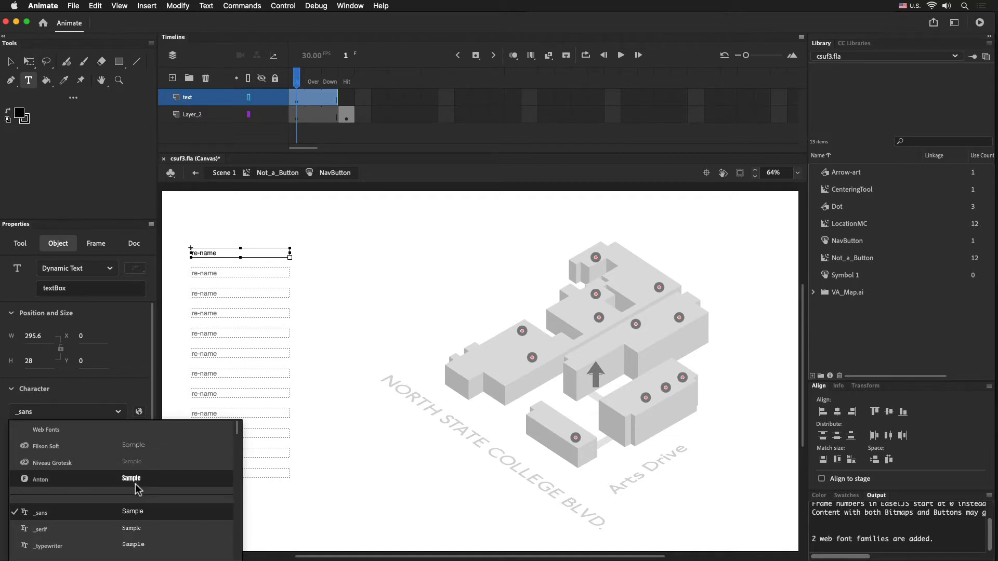
{"action": "left_click", "coordinate": [78, 454]}
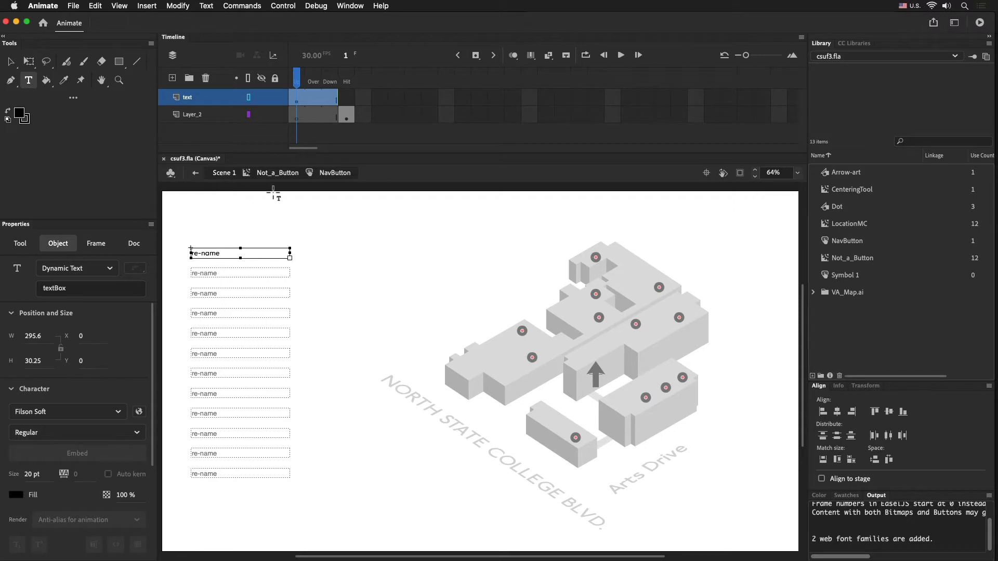
{"action": "left_click", "coordinate": [223, 173]}
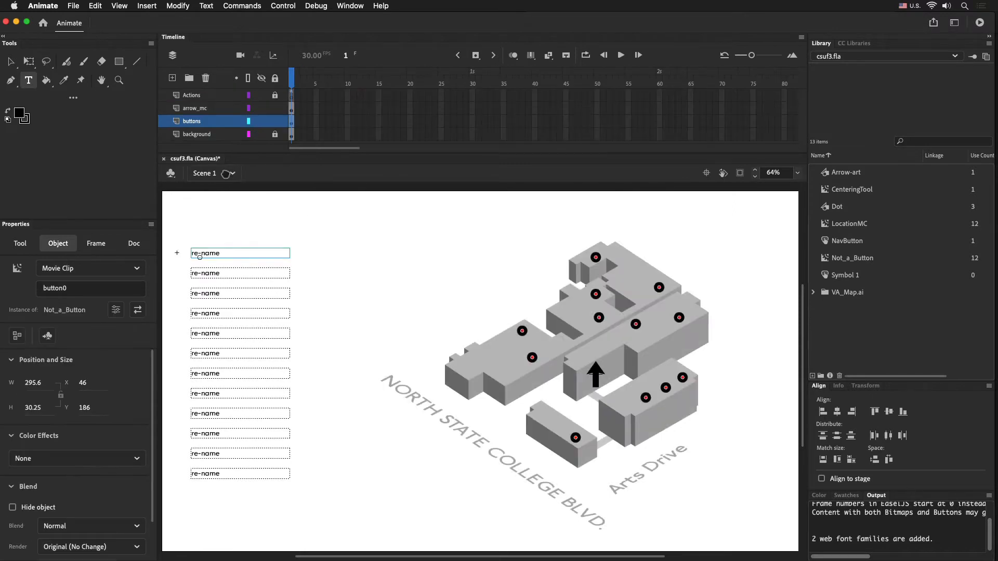
Step: Open the script on frame 1 of the Actions layer and copy the Creative Photography label from button_text_List
{"action": "left_click", "coordinate": [291, 95]}
{"action": "right_click", "coordinate": [292, 96]}
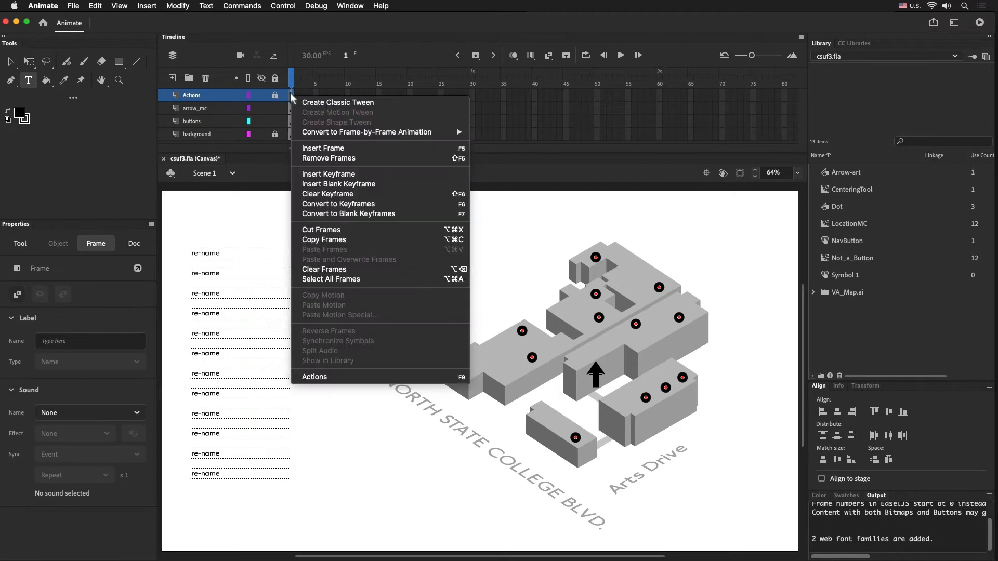
{"action": "left_click", "coordinate": [316, 378]}
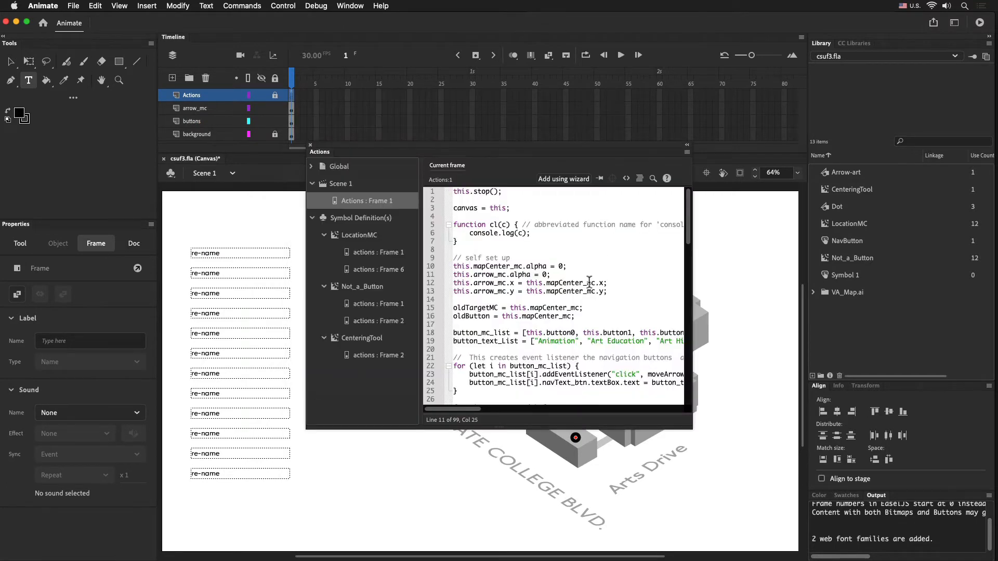
{"action": "scroll", "coordinate": [589, 281], "scroll_direction": "down", "scroll_amount": 3}
{"action": "scroll", "coordinate": [589, 282], "scroll_direction": "right", "scroll_amount": 1}
{"action": "scroll", "coordinate": [590, 282], "scroll_direction": "right", "scroll_amount": 4}
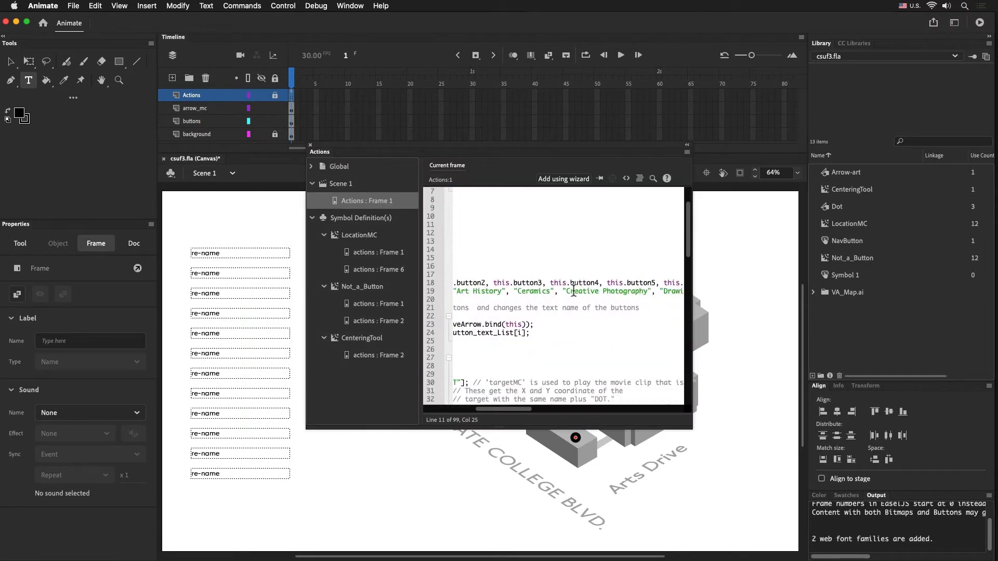
{"action": "left_click_drag", "start_coordinate": [567, 291], "coordinate": [649, 292]}
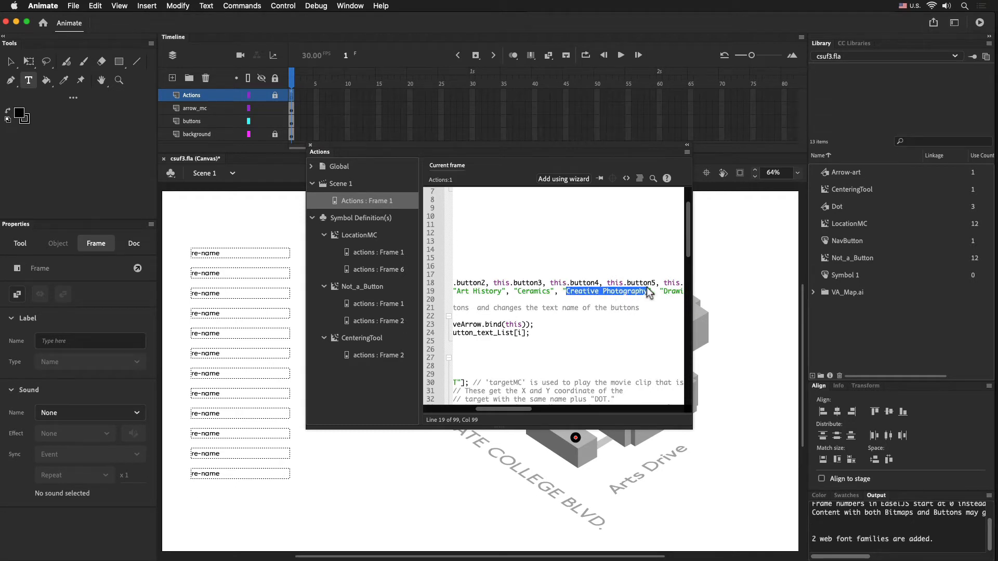
{"action": "left_click", "coordinate": [648, 284]}
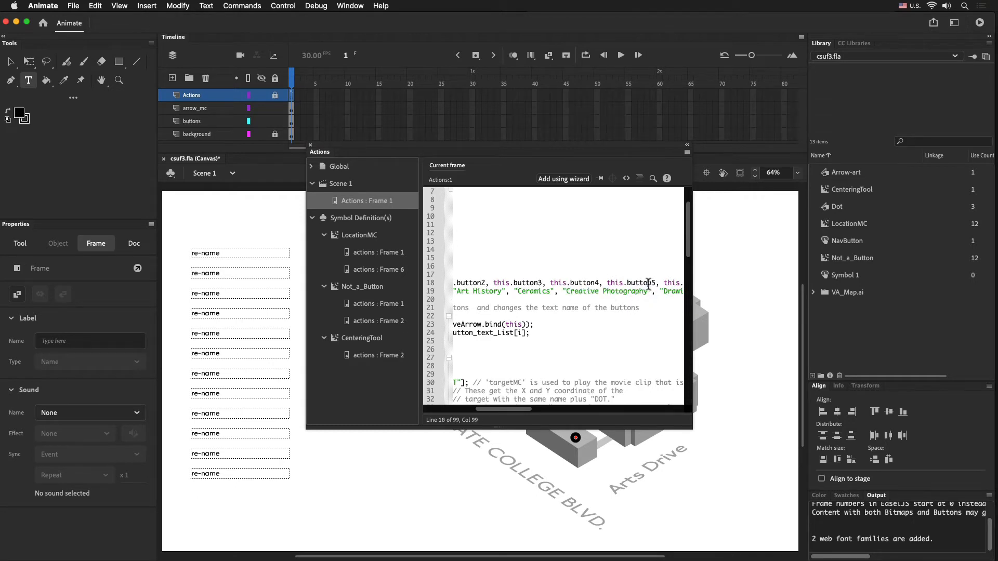
{"action": "left_click_drag", "start_coordinate": [648, 292], "coordinate": [568, 292]}
{"action": "key", "text": "super+c"}
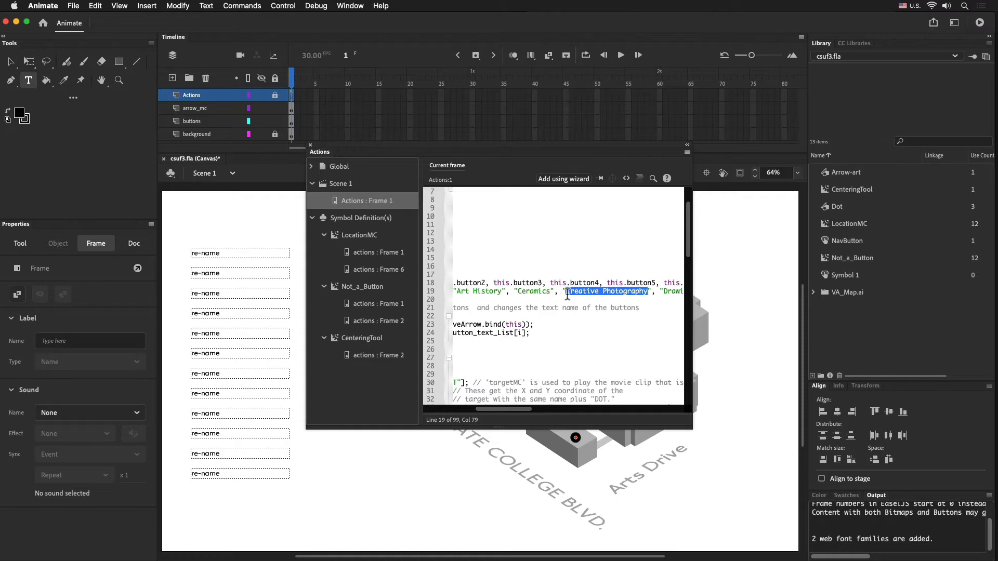
{"action": "left_click", "coordinate": [311, 145]}
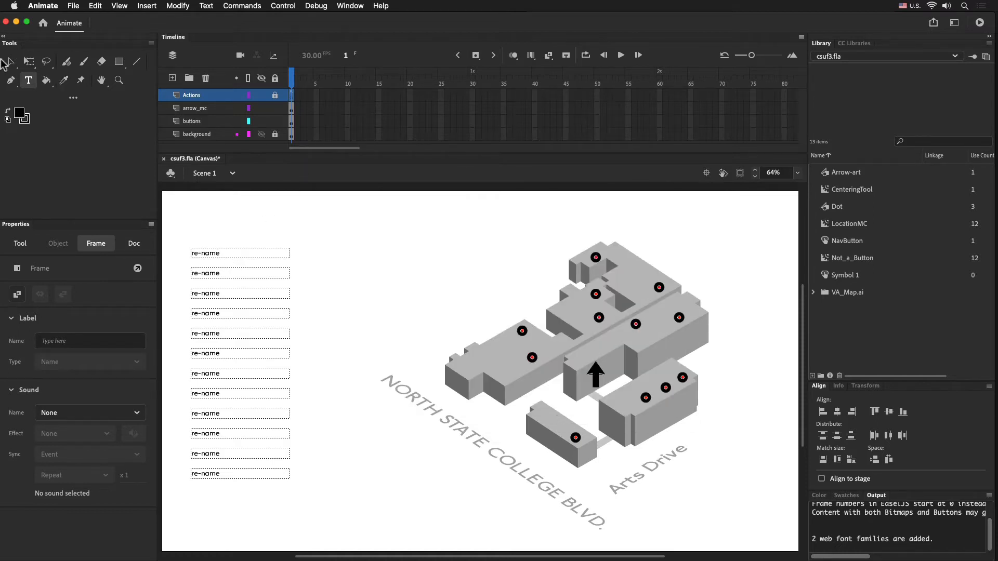
Step: Replace the re-name placeholder in NavButton's textBox with the copied Creative Photography and preview the movie in the browser
{"action": "left_click", "coordinate": [10, 63]}
{"action": "double_click", "coordinate": [204, 253]}
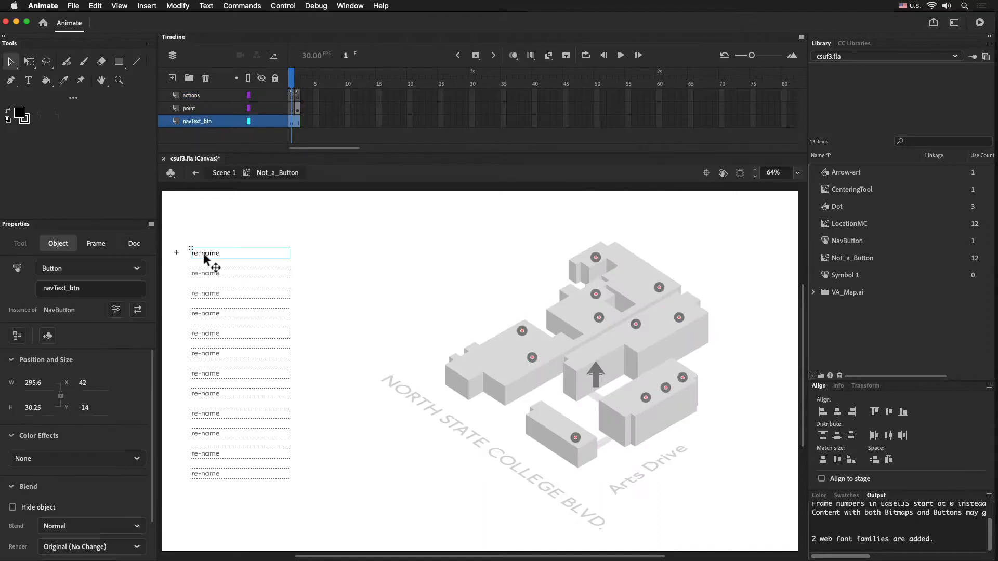
{"action": "double_click", "coordinate": [204, 253]}
{"action": "double_click", "coordinate": [204, 252]}
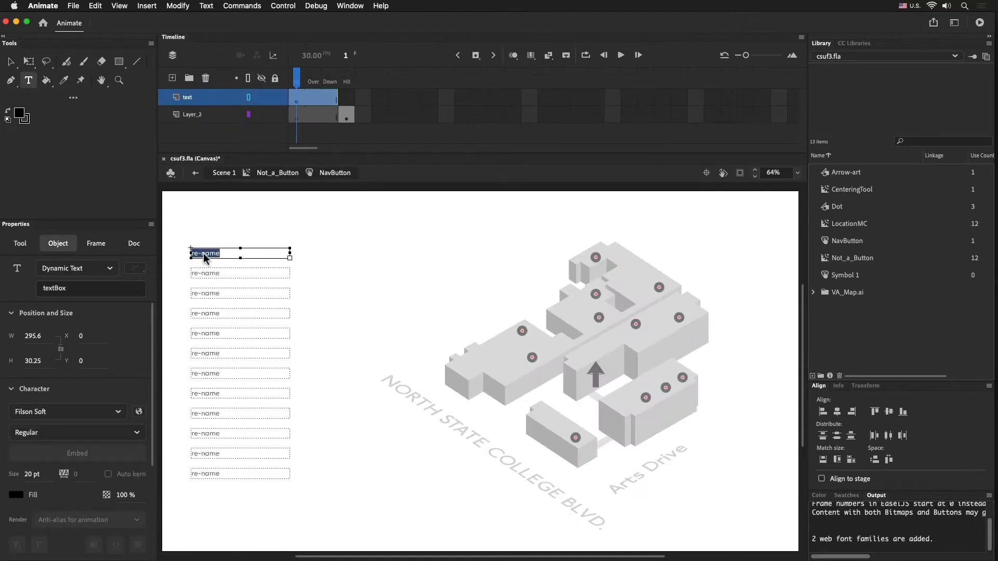
{"action": "key", "text": "super+v"}
{"action": "key", "text": "super+Return"}
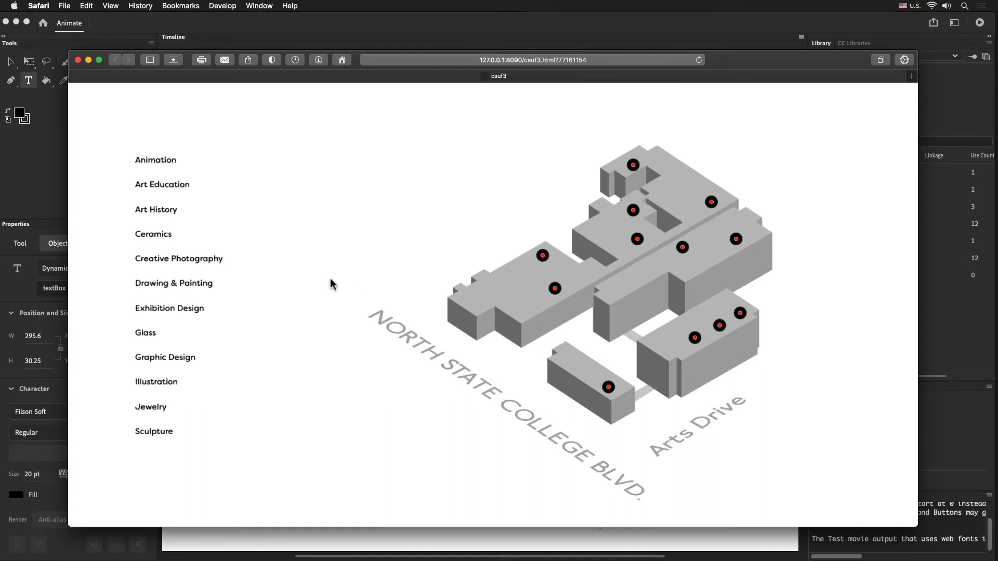
{"action": "left_click", "coordinate": [78, 61]}
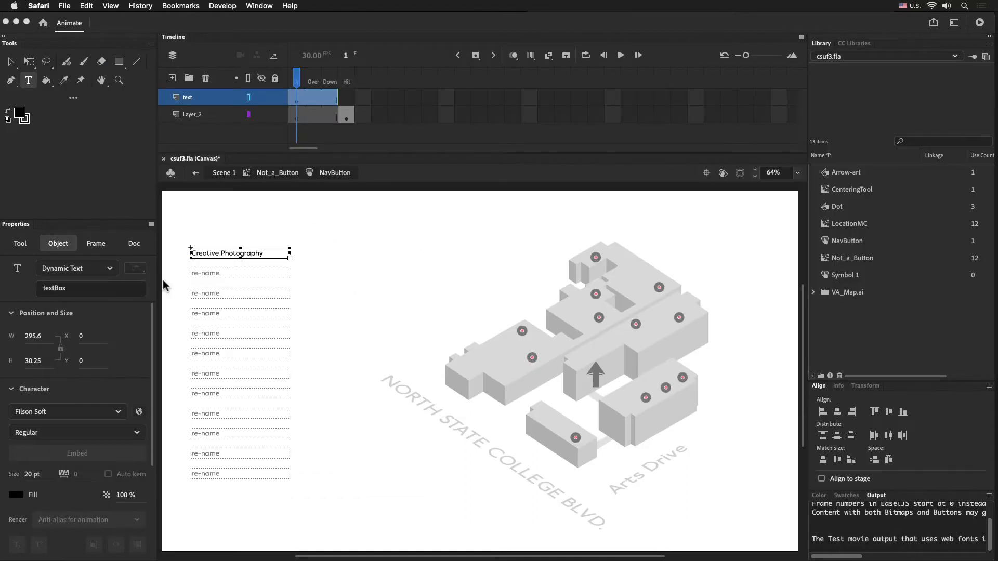
Step: Set the font size of the Creative Photography text in textBox to 35 pt
{"action": "left_click", "coordinate": [203, 255]}
{"action": "double_click", "coordinate": [205, 254]}
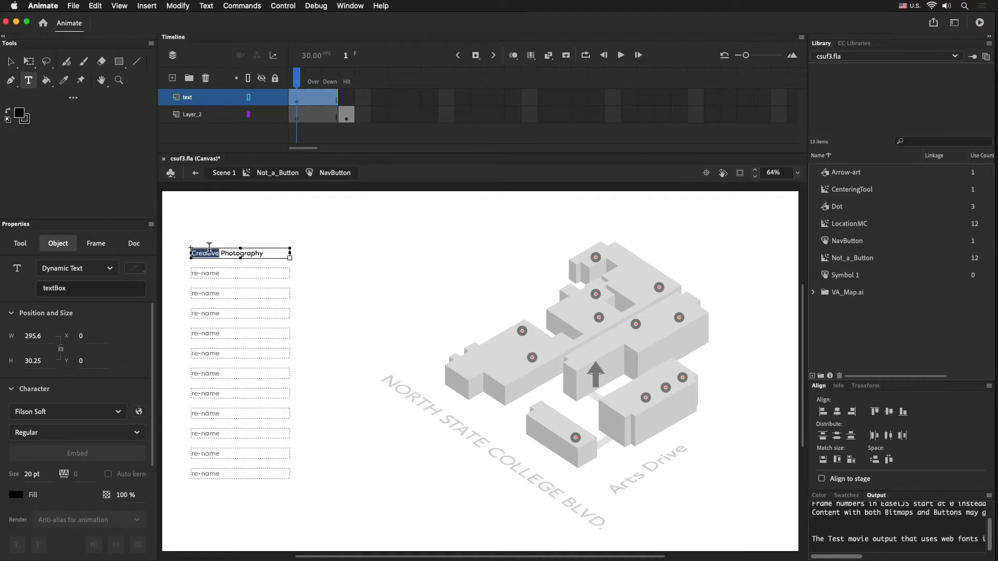
{"action": "left_click", "coordinate": [209, 254]}
{"action": "triple_click", "coordinate": [210, 254]}
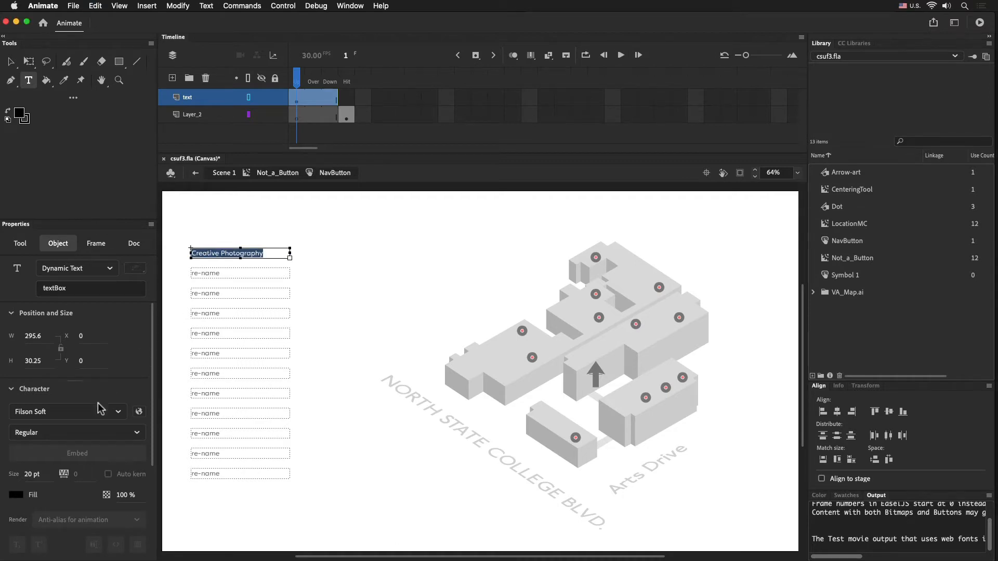
{"action": "left_click", "coordinate": [32, 475]}
{"action": "type", "text": "35"}
{"action": "key", "text": "Return"}
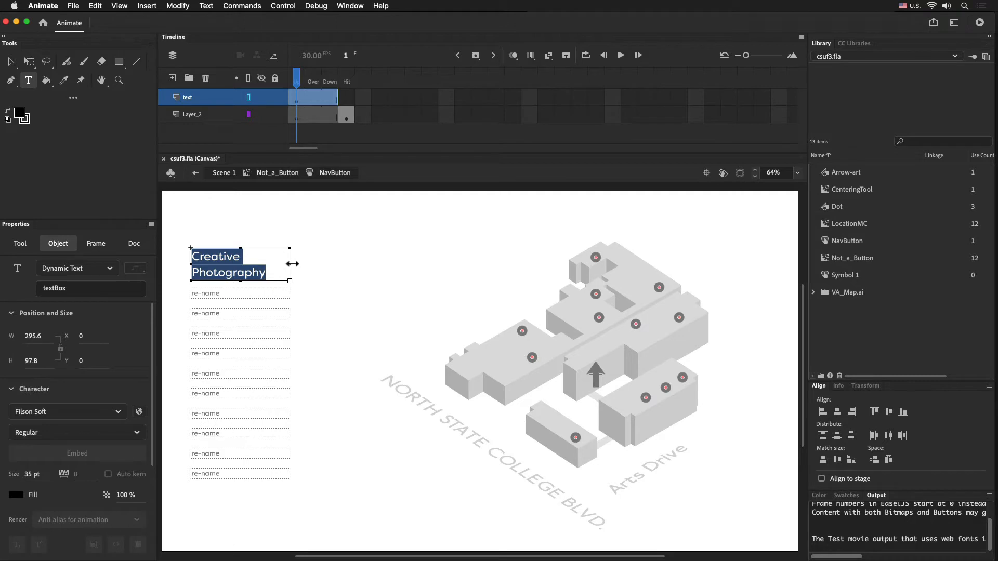
Step: Resize textBox to about 383 by 50 px so Creative Photography fits on a single line
{"action": "left_click_drag", "start_coordinate": [290, 265], "coordinate": [334, 265]}
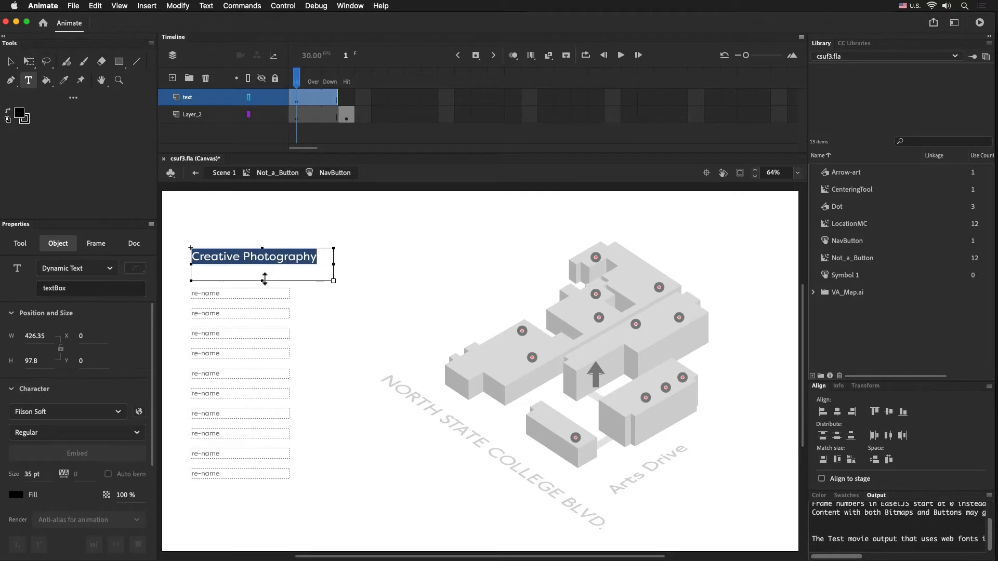
{"action": "left_click_drag", "start_coordinate": [262, 281], "coordinate": [263, 264]}
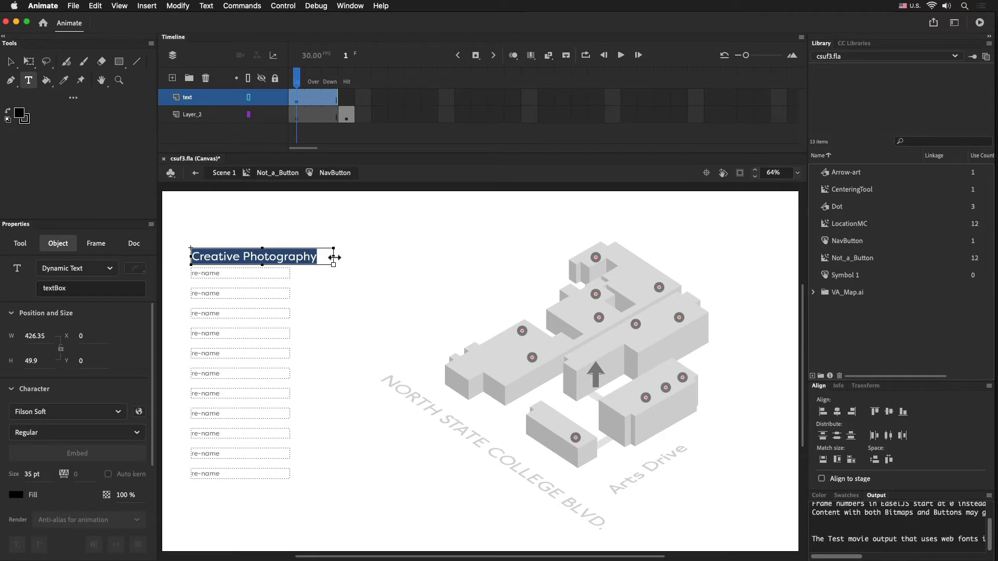
{"action": "left_click_drag", "start_coordinate": [335, 257], "coordinate": [319, 257]}
{"action": "left_click", "coordinate": [10, 61]}
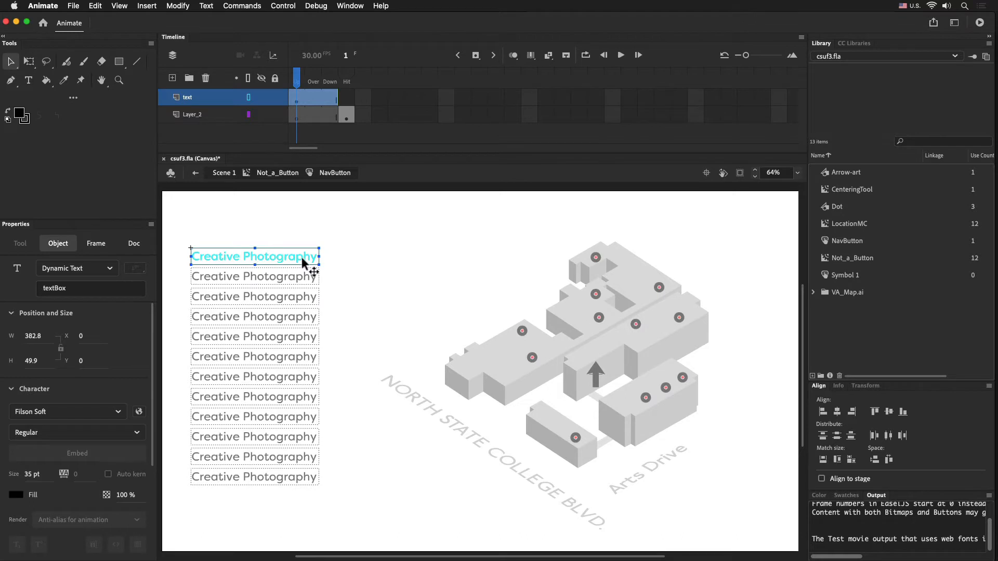
Step: Move Layer_2's hit-area keyframe from the Hit frame to the Up frame and lock the text layer
{"action": "left_click", "coordinate": [344, 117]}
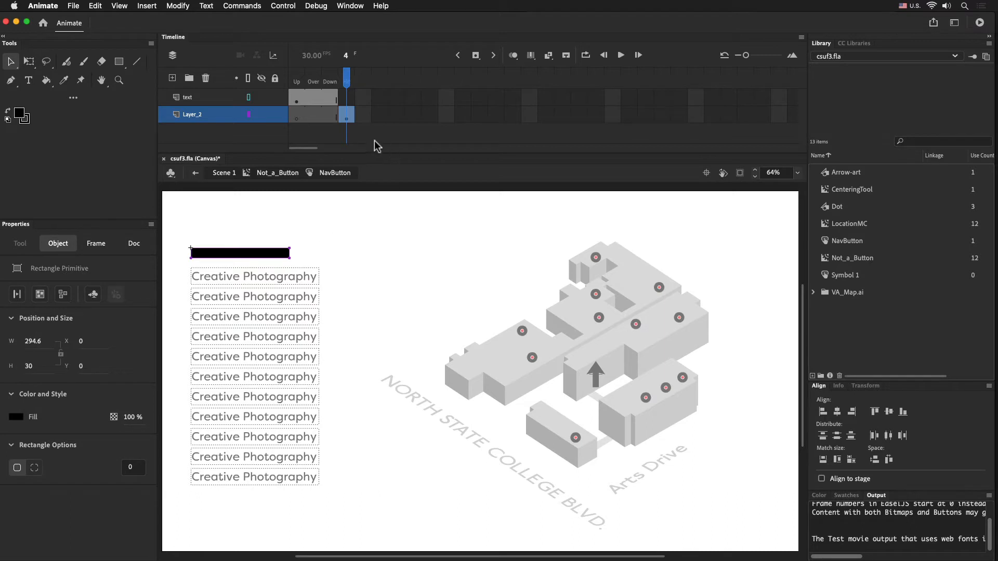
{"action": "left_click", "coordinate": [347, 117]}
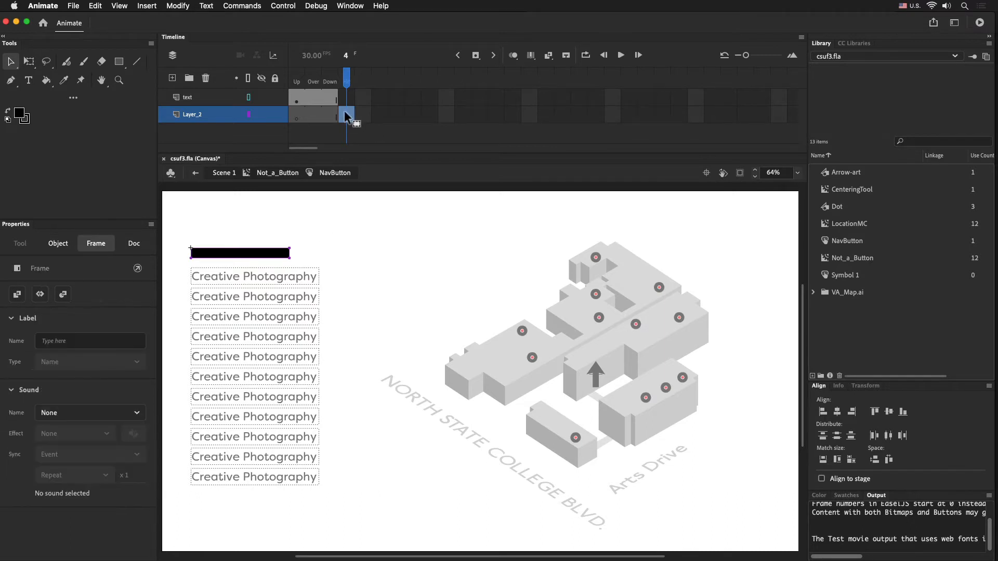
{"action": "left_click_drag", "start_coordinate": [289, 116], "coordinate": [291, 118]}
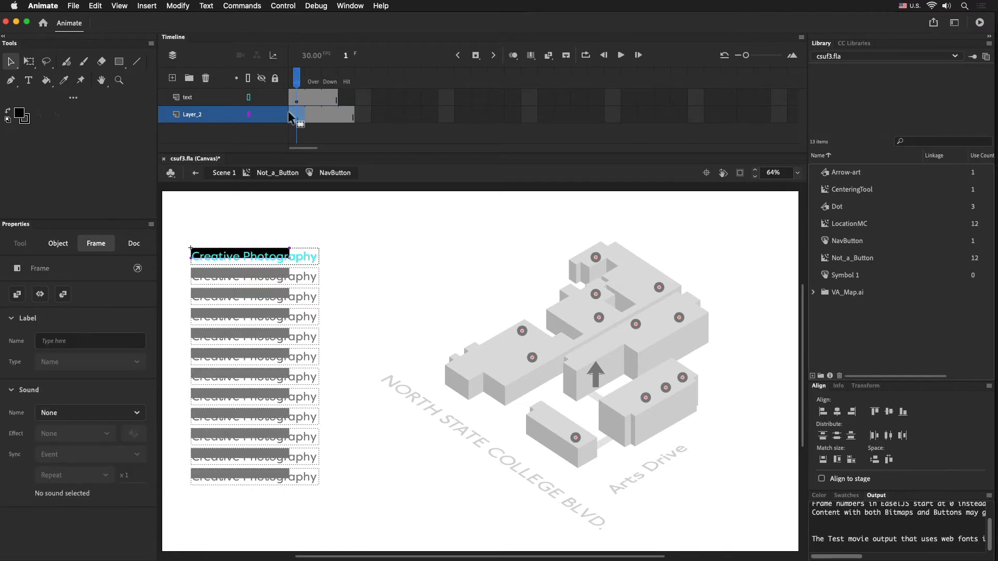
{"action": "left_click", "coordinate": [292, 101]}
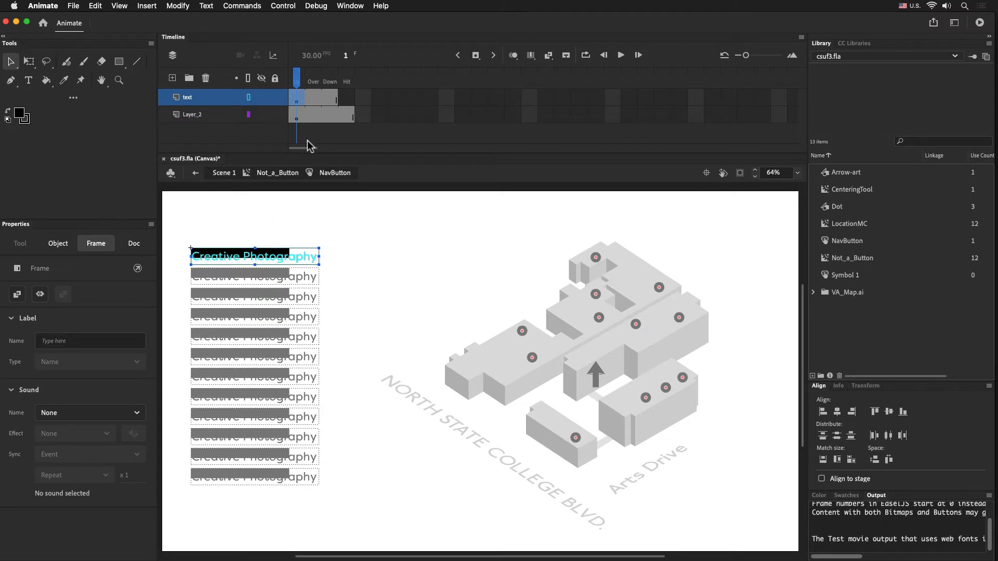
{"action": "left_click", "coordinate": [275, 98]}
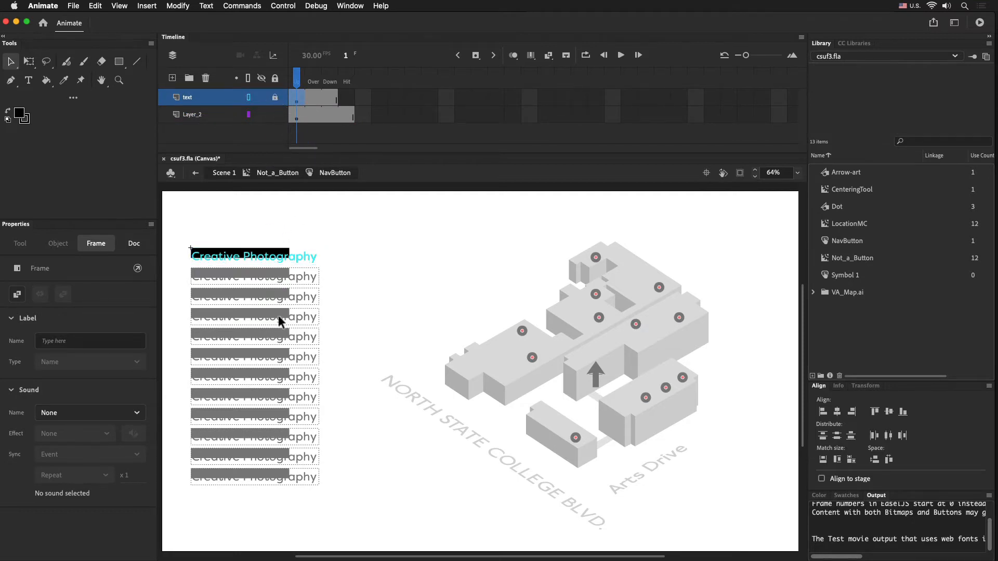
Step: Resize the black hit-area rectangle on Layer_2 to 390 by 50 px, covering the Creative Photography text
{"action": "left_click", "coordinate": [285, 258]}
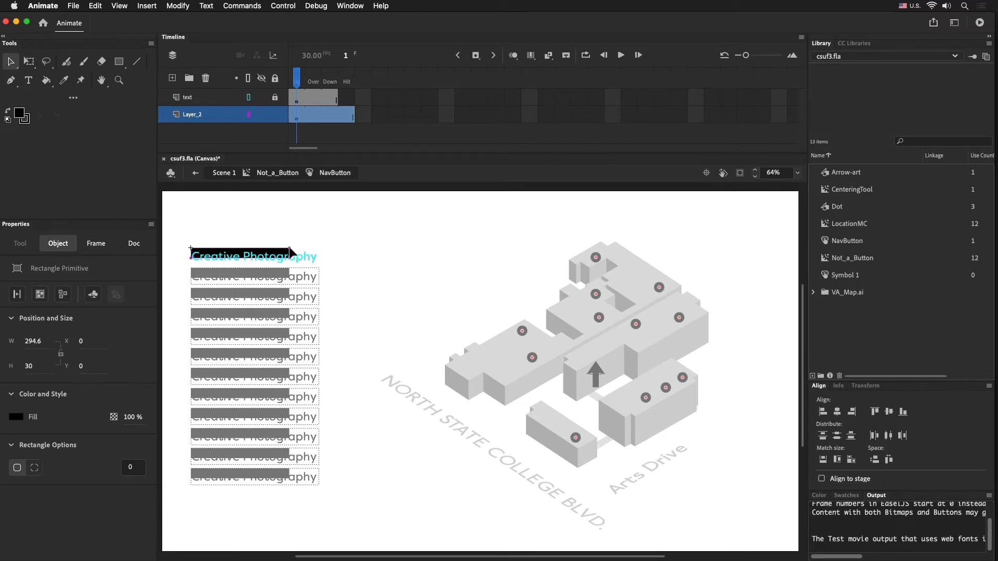
{"action": "left_click", "coordinate": [29, 62]}
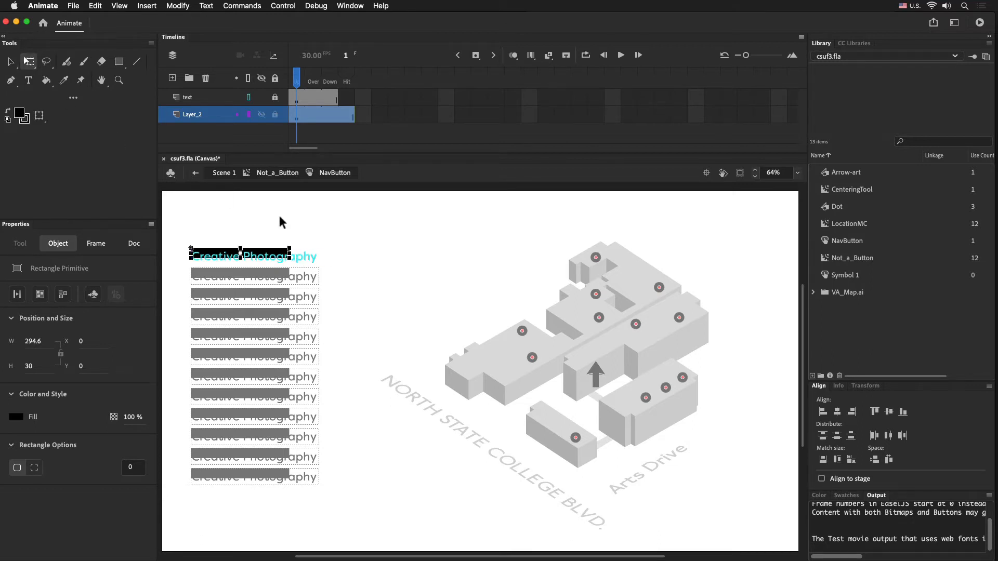
{"action": "left_click_drag", "start_coordinate": [290, 254], "coordinate": [322, 256]}
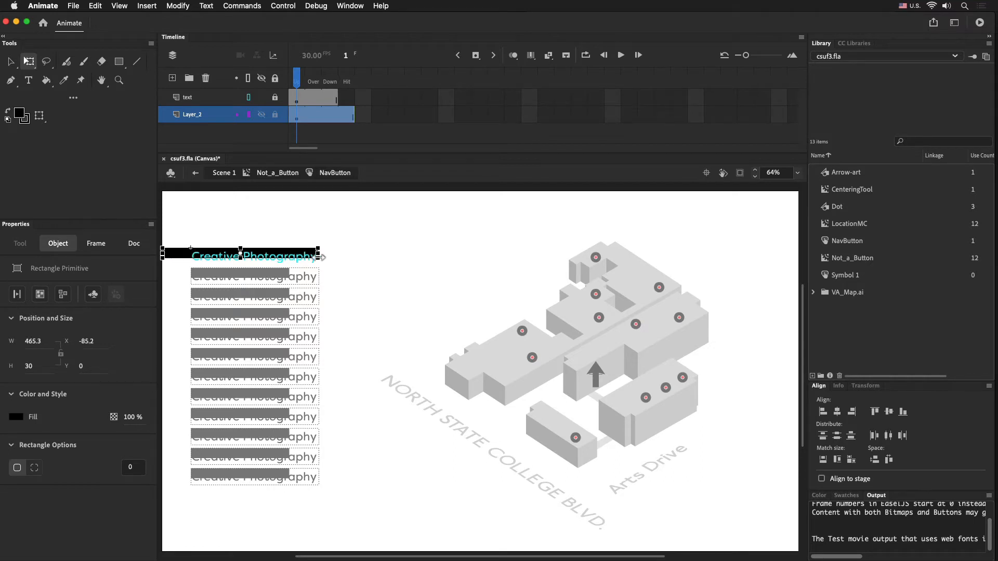
{"action": "mouse_move", "coordinate": [323, 256]}
{"action": "left_mouse_down"}
{"action": "mouse_move", "coordinate": [335, 258]}
{"action": "mouse_move", "coordinate": [322, 259]}
{"action": "left_mouse_up"}
{"action": "left_click_drag", "start_coordinate": [256, 260], "coordinate": [254, 267]}
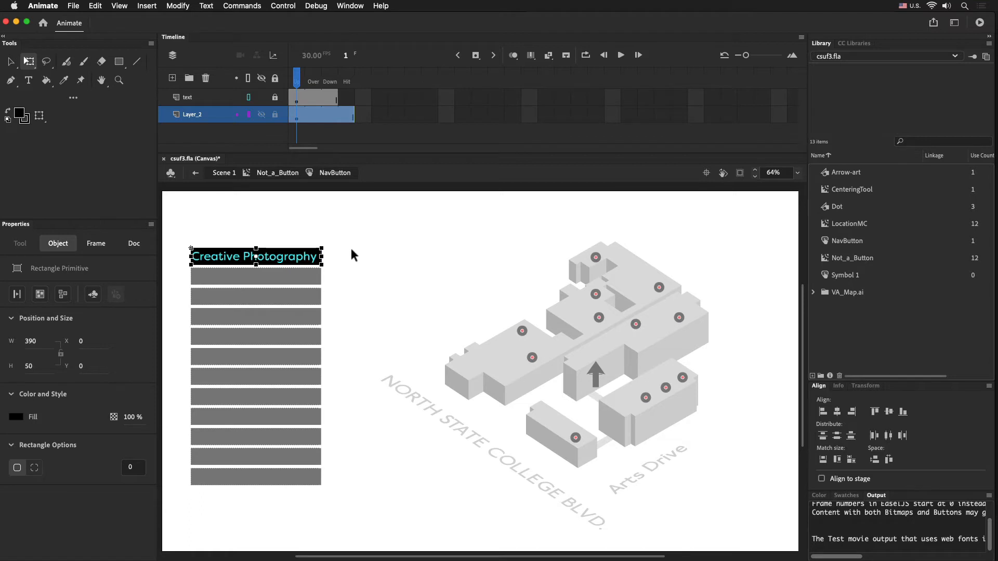
Step: Move Layer_2's rectangle keyframe back to the Hit frame and return to the text layer's Up frame
{"action": "left_click", "coordinate": [297, 115]}
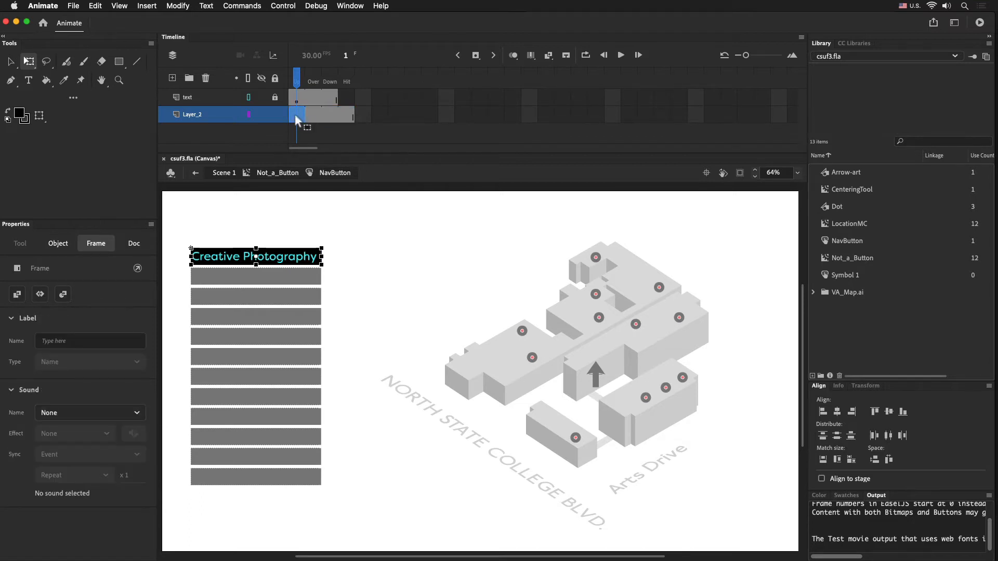
{"action": "left_click_drag", "start_coordinate": [295, 114], "coordinate": [350, 114]}
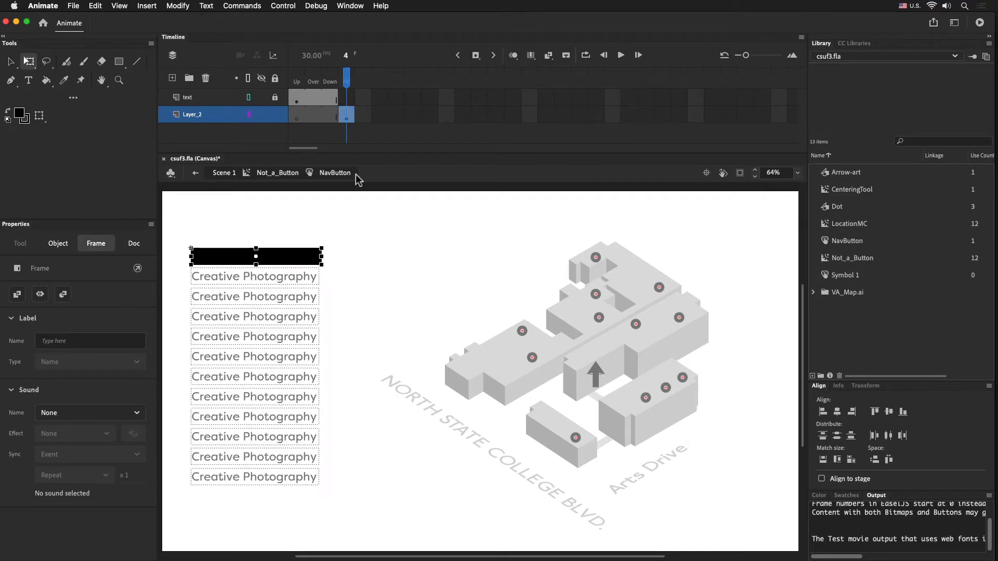
{"action": "left_click", "coordinate": [358, 260]}
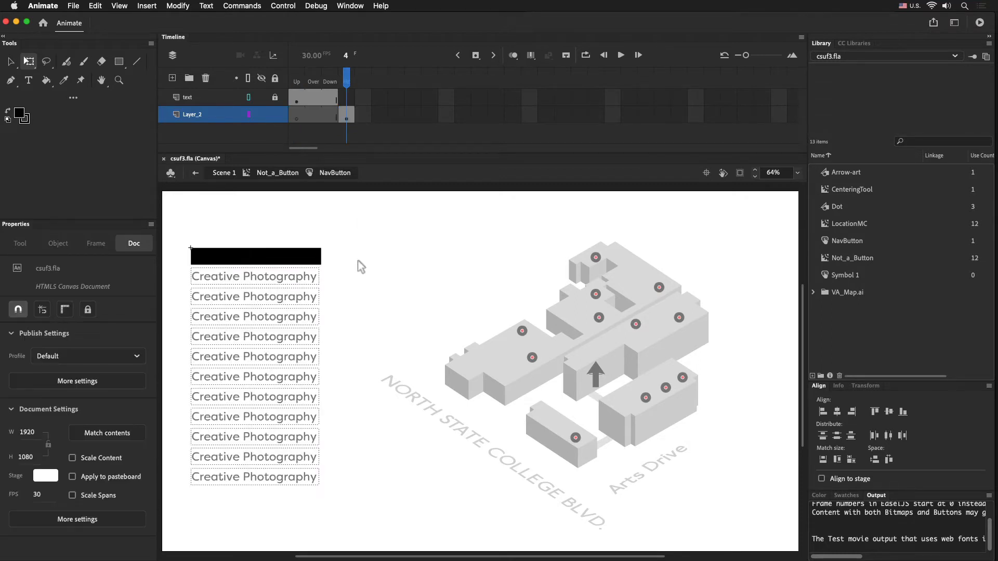
{"action": "left_click", "coordinate": [299, 101]}
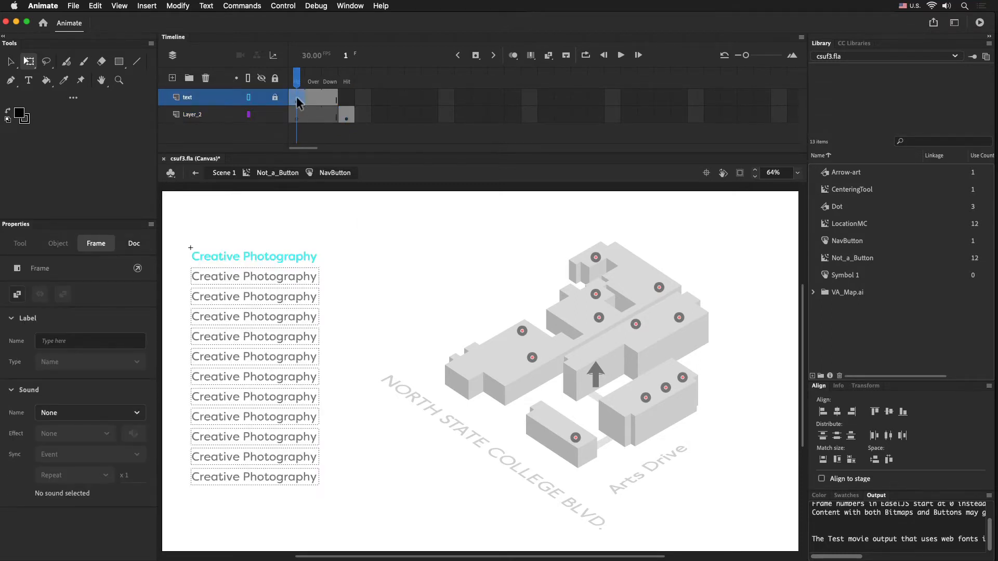
Step: Test the movie in the browser, trying the Art Education and Creative Photography navigation labels, and close the preview
{"action": "key", "text": "super+Return"}
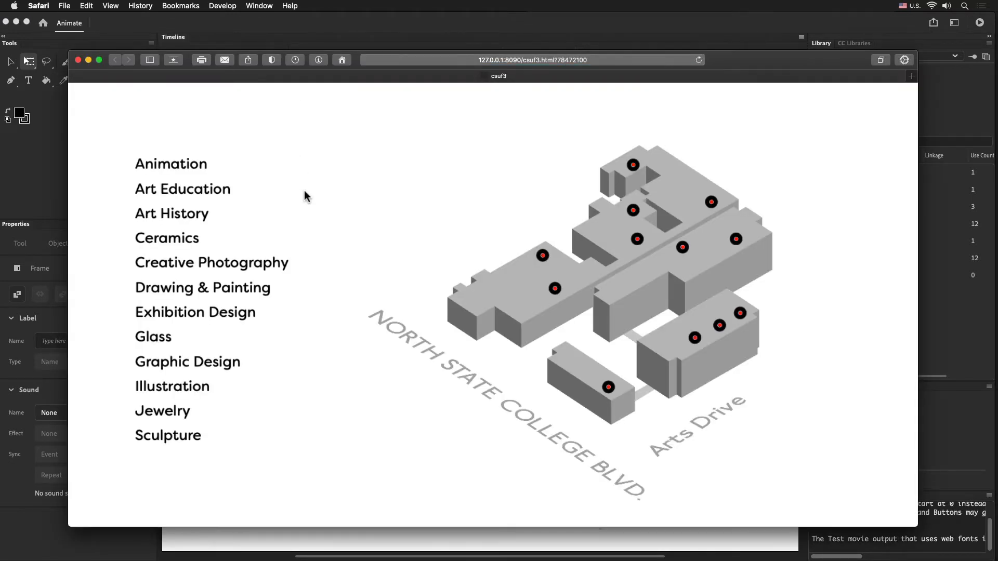
{"action": "left_click", "coordinate": [200, 196]}
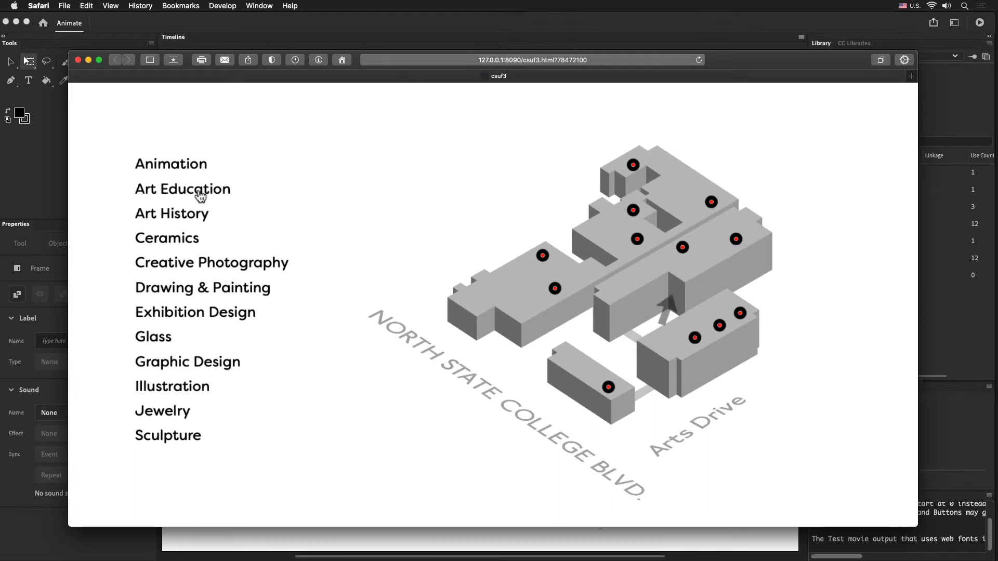
{"action": "left_click", "coordinate": [202, 267]}
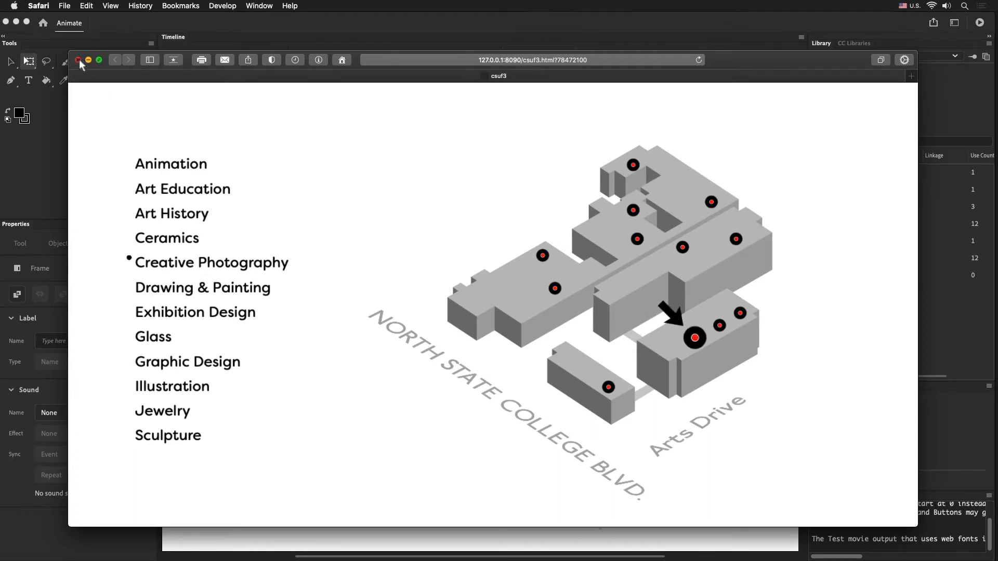
{"action": "left_click", "coordinate": [78, 59]}
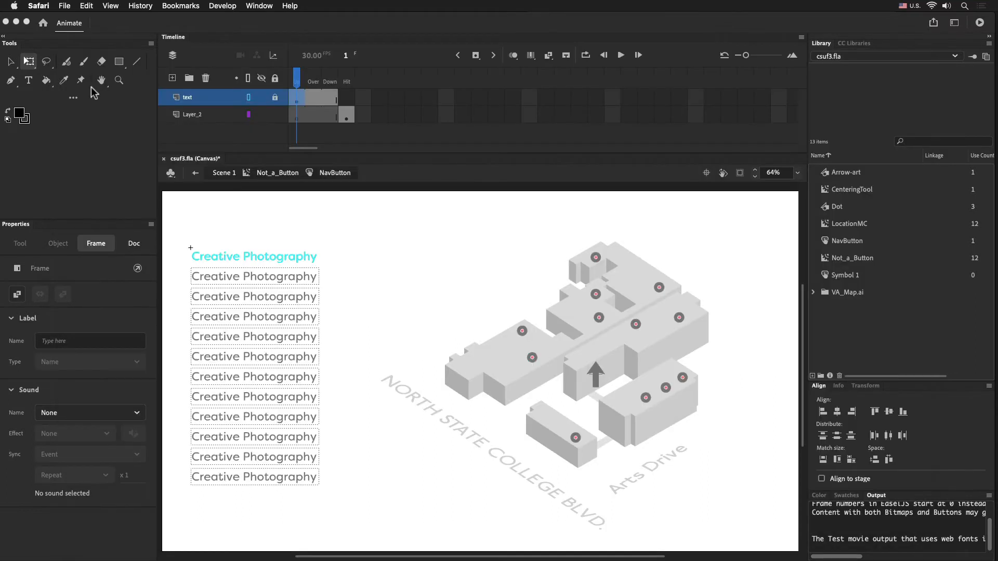
{"action": "left_click", "coordinate": [280, 257]}
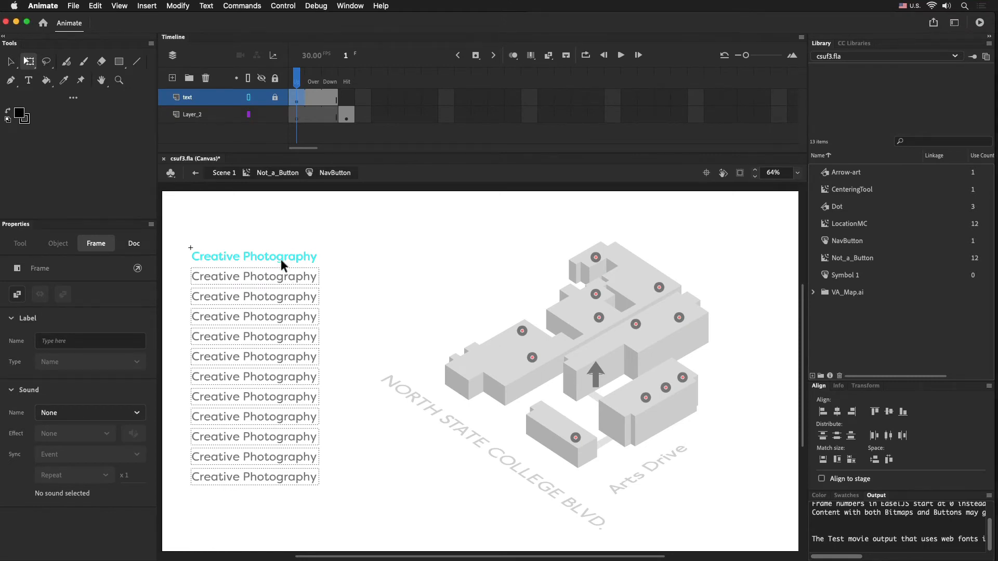
{"action": "double_click", "coordinate": [281, 259]}
{"action": "double_click", "coordinate": [281, 259]}
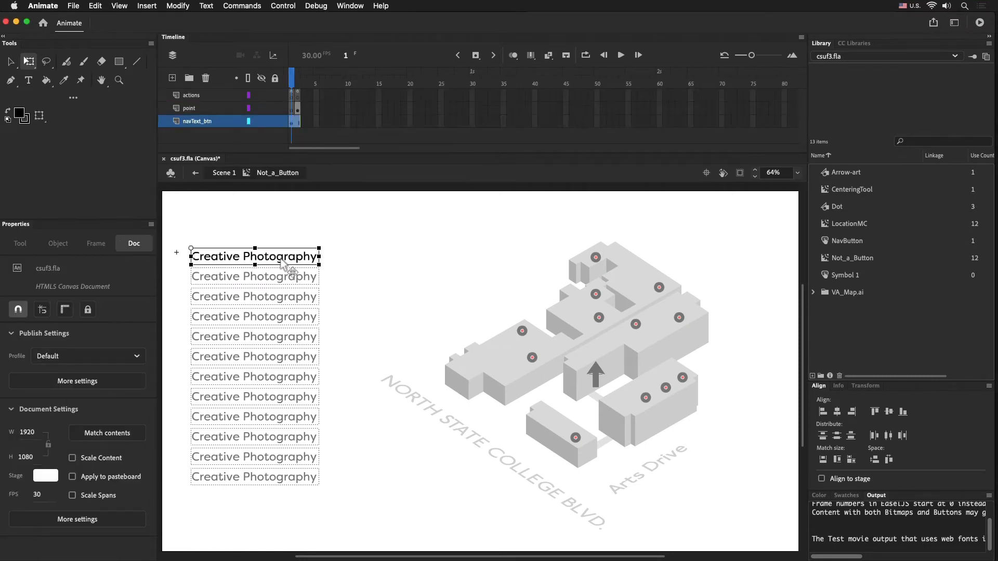
{"action": "double_click", "coordinate": [280, 258]}
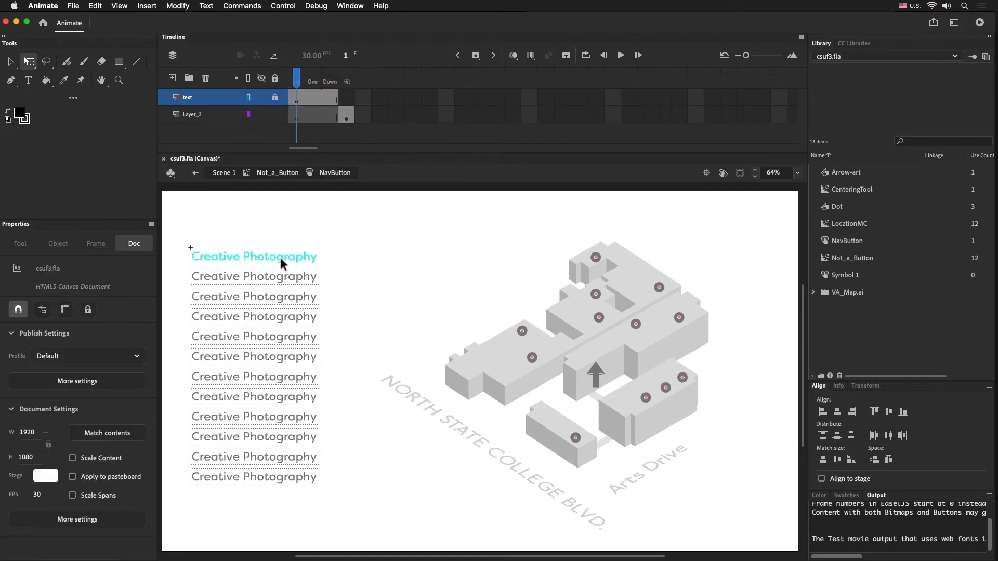
{"action": "double_click", "coordinate": [281, 258]}
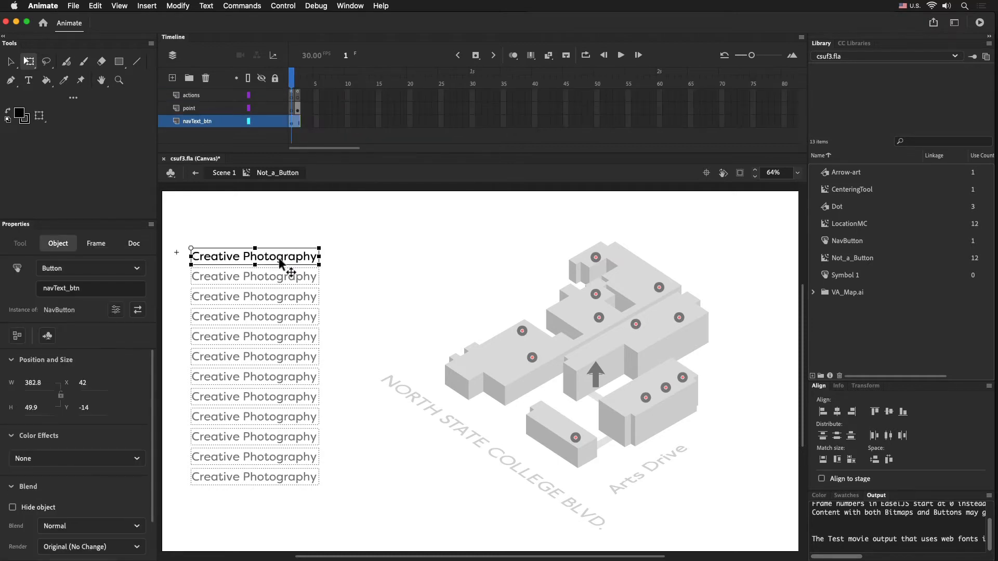
{"action": "left_click", "coordinate": [29, 82]}
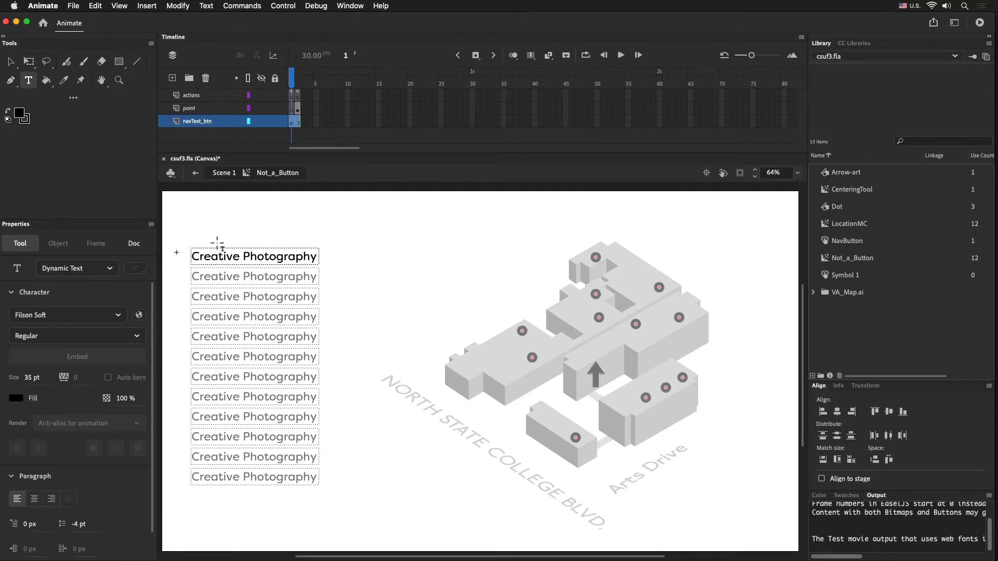
{"action": "left_click", "coordinate": [232, 253]}
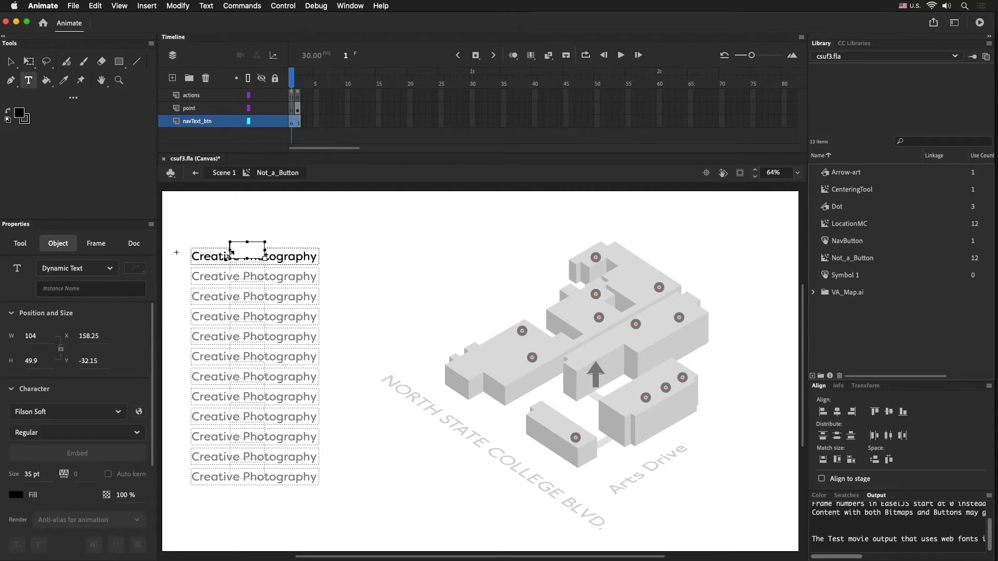
{"action": "key", "text": "Escape"}
{"action": "left_click", "coordinate": [12, 62]}
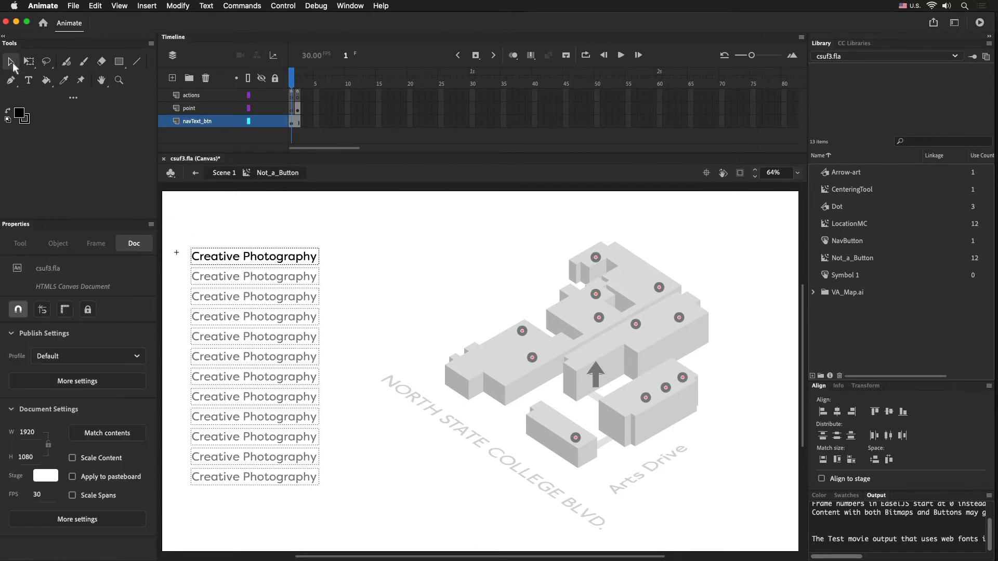
Step: Inside the NavButton symbol, unlock the text layer and set the Creative Photography text size to 30 pt
{"action": "double_click", "coordinate": [265, 257]}
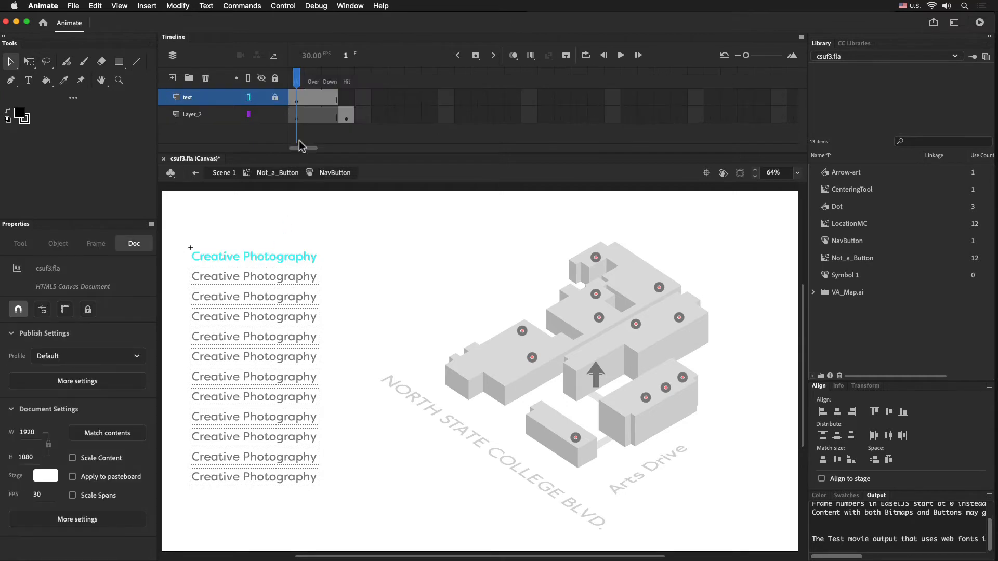
{"action": "left_click", "coordinate": [287, 98]}
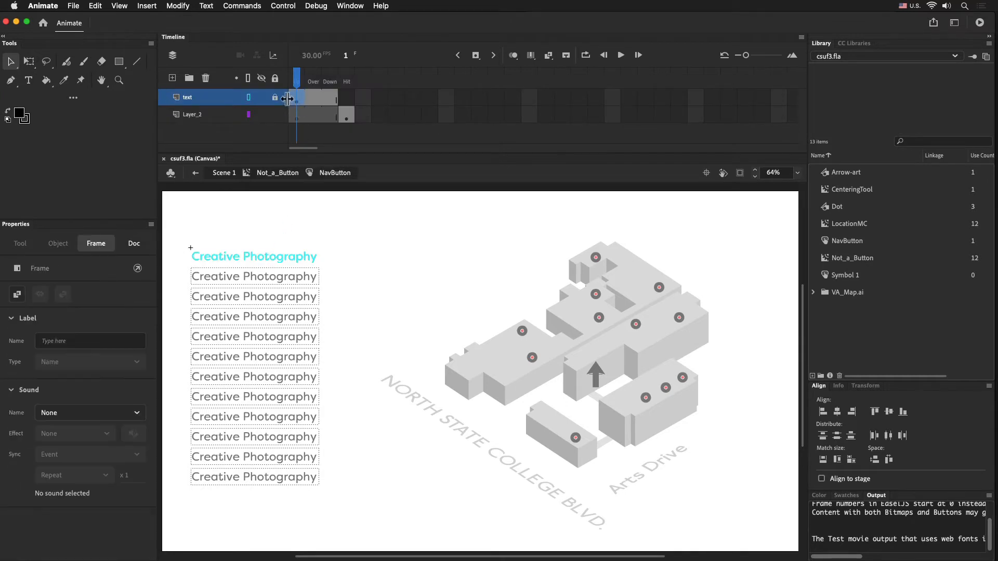
{"action": "left_click", "coordinate": [279, 254]}
{"action": "key", "text": "t"}
{"action": "triple_click", "coordinate": [279, 255]}
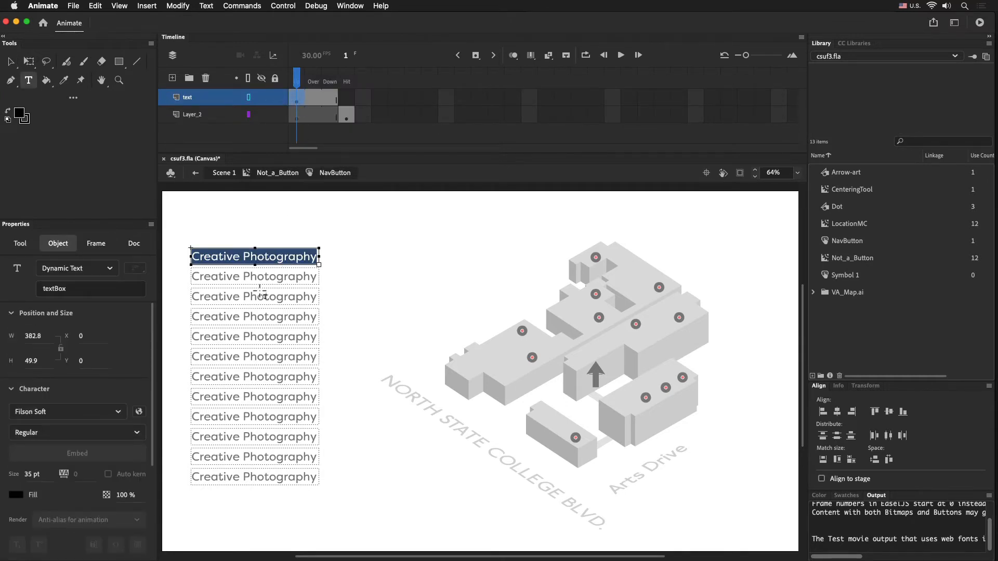
{"action": "left_click", "coordinate": [28, 475]}
{"action": "type", "text": "30"}
{"action": "key", "text": "Return"}
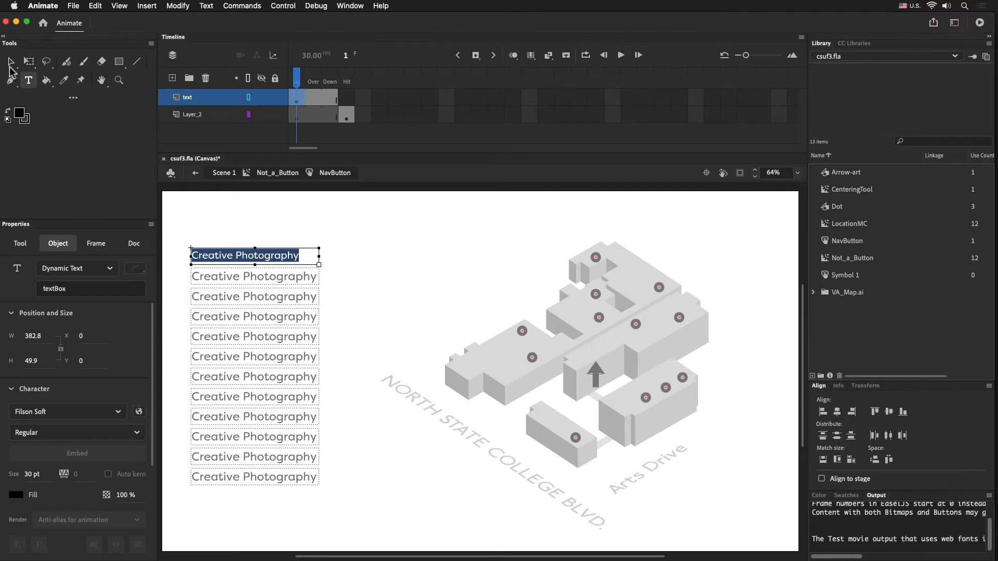
{"action": "left_click", "coordinate": [13, 66]}
{"action": "left_click", "coordinate": [385, 316]}
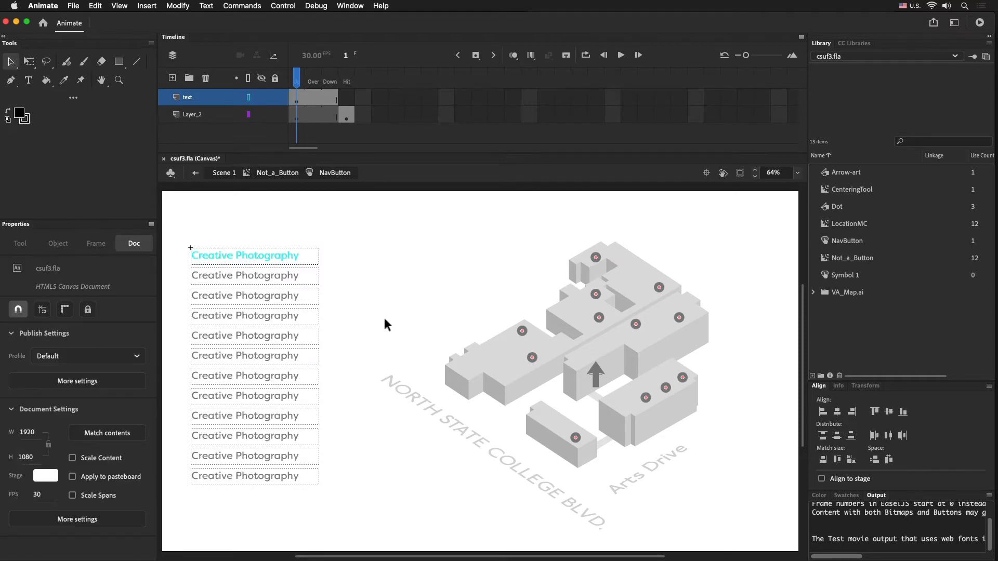
Step: Test the movie in the browser, close the preview, and return to the Scene 1 main timeline
{"action": "key", "text": "super+Return"}
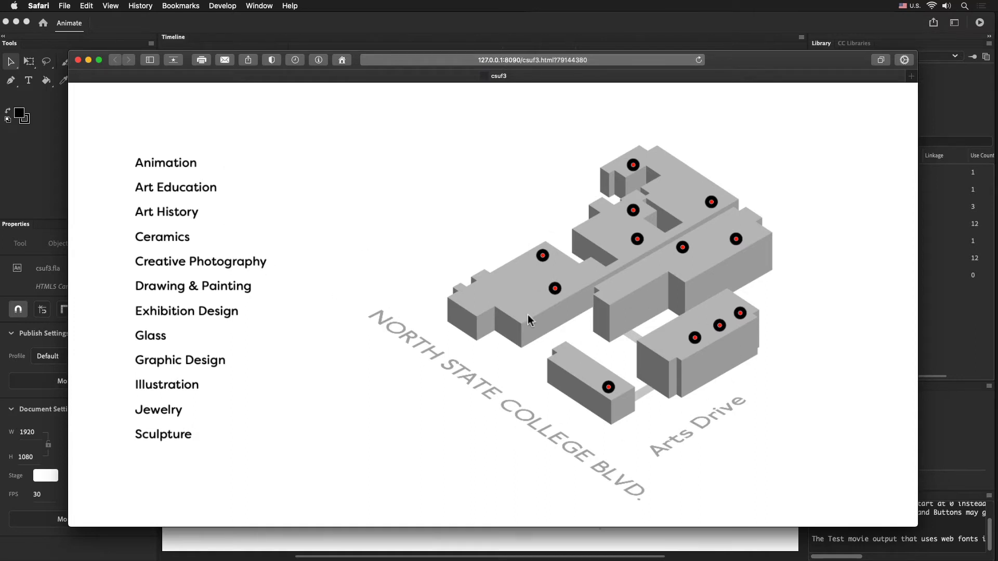
{"action": "left_click", "coordinate": [78, 60]}
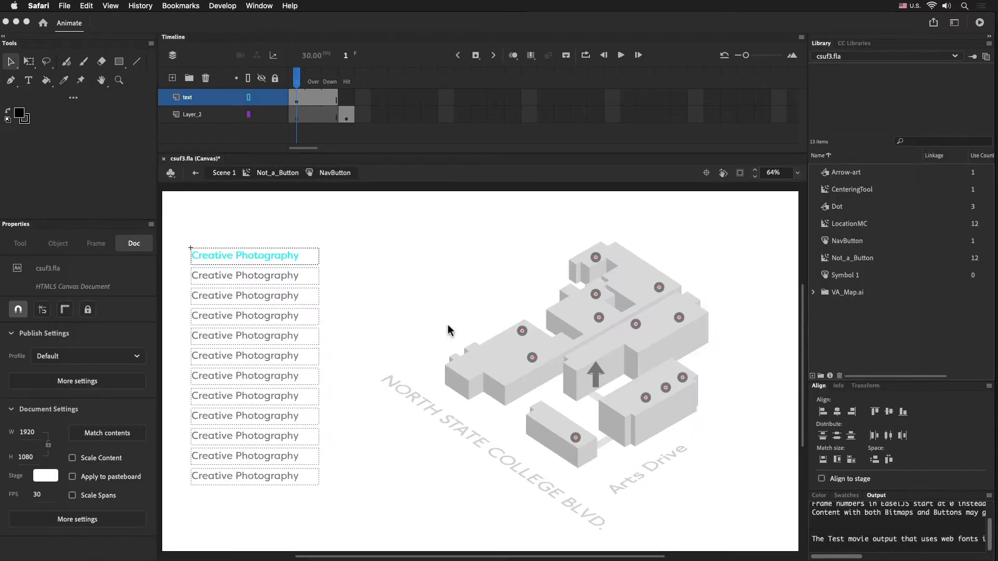
{"action": "left_click", "coordinate": [195, 173]}
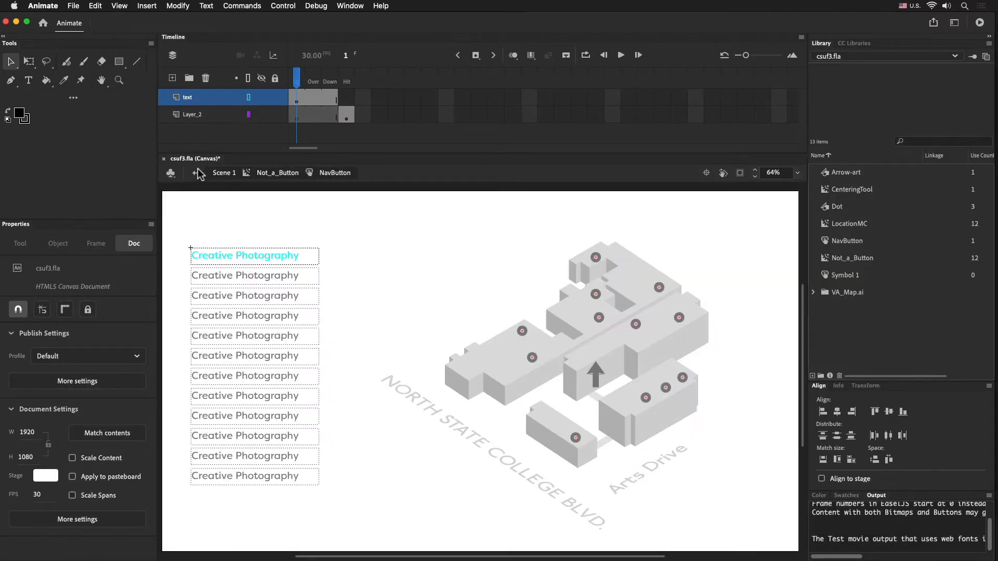
{"action": "left_click", "coordinate": [195, 172]}
{"action": "left_click", "coordinate": [196, 174]}
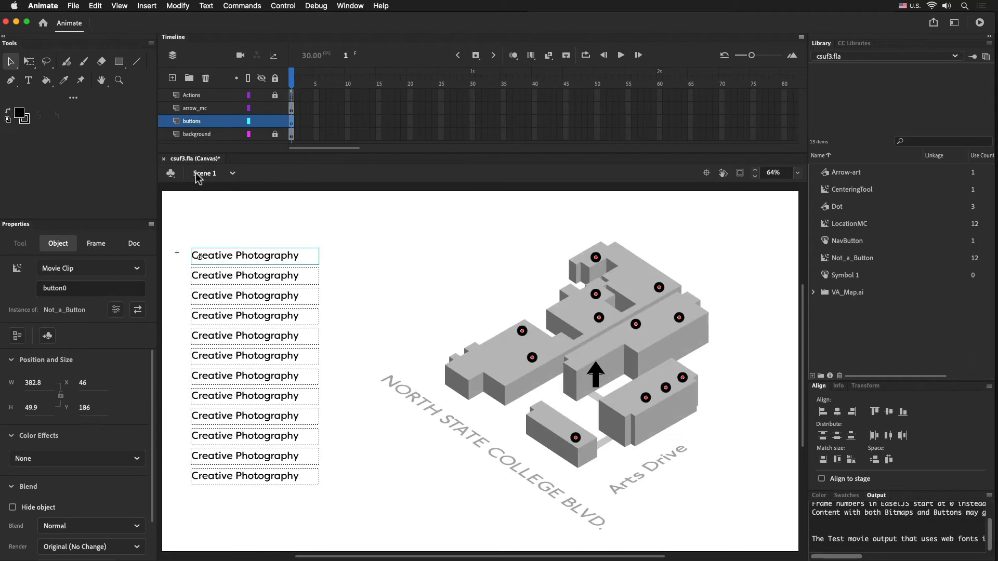
Step: Lock the arrow_mc layer and unlock the background layer, keeping the buttons layer editable
{"action": "left_click", "coordinate": [276, 108]}
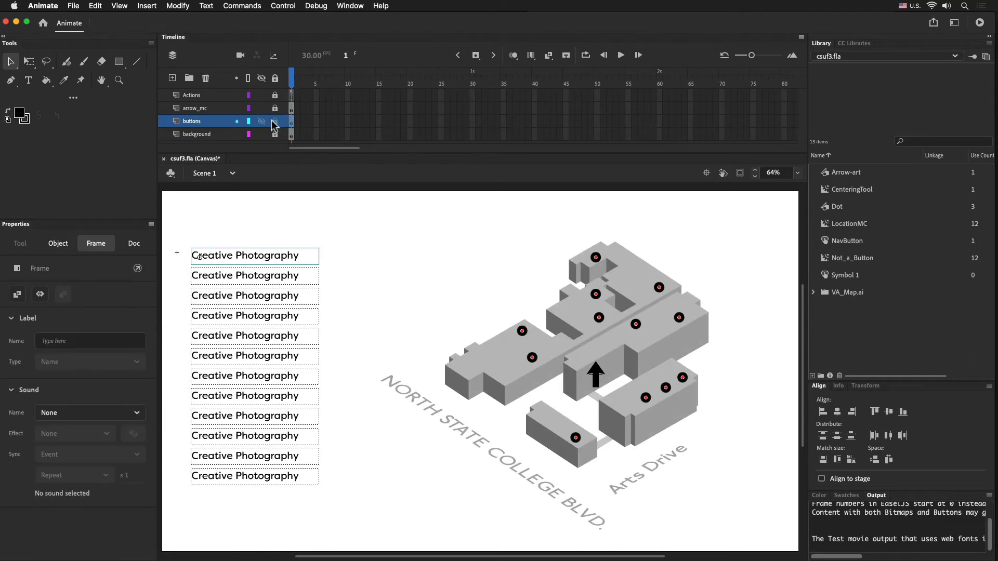
{"action": "left_click", "coordinate": [275, 121]}
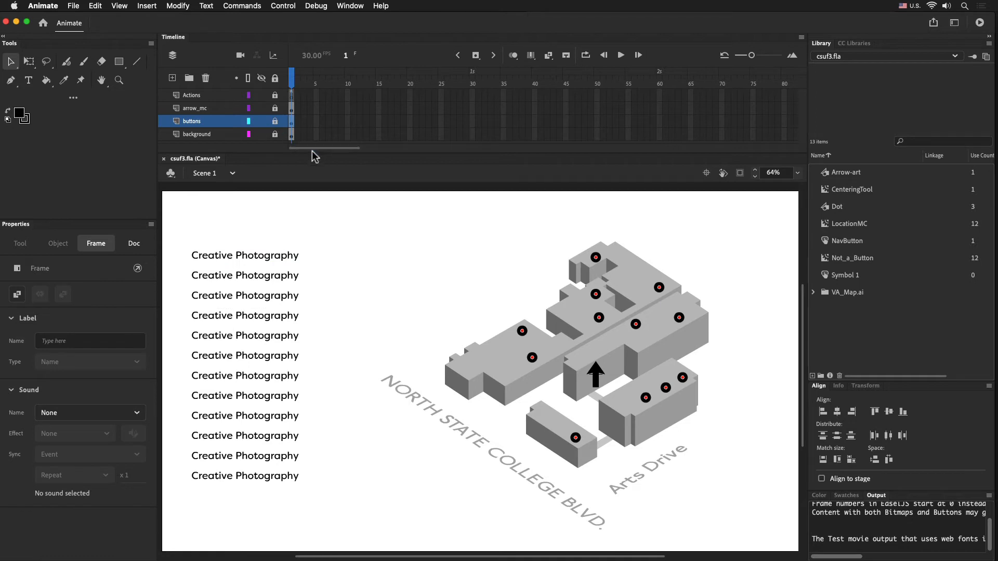
{"action": "left_click", "coordinate": [275, 134]}
{"action": "left_click", "coordinate": [276, 121]}
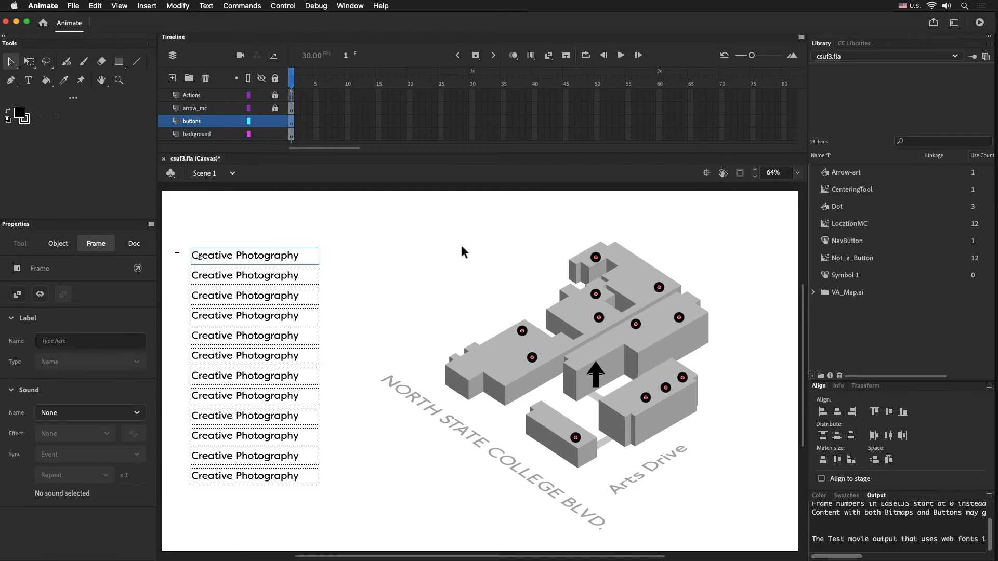
Step: Move all the map buildings, location dots and street names together to X 764.05, and preview the movie in the browser
{"action": "left_click_drag", "start_coordinate": [382, 217], "coordinate": [761, 557]}
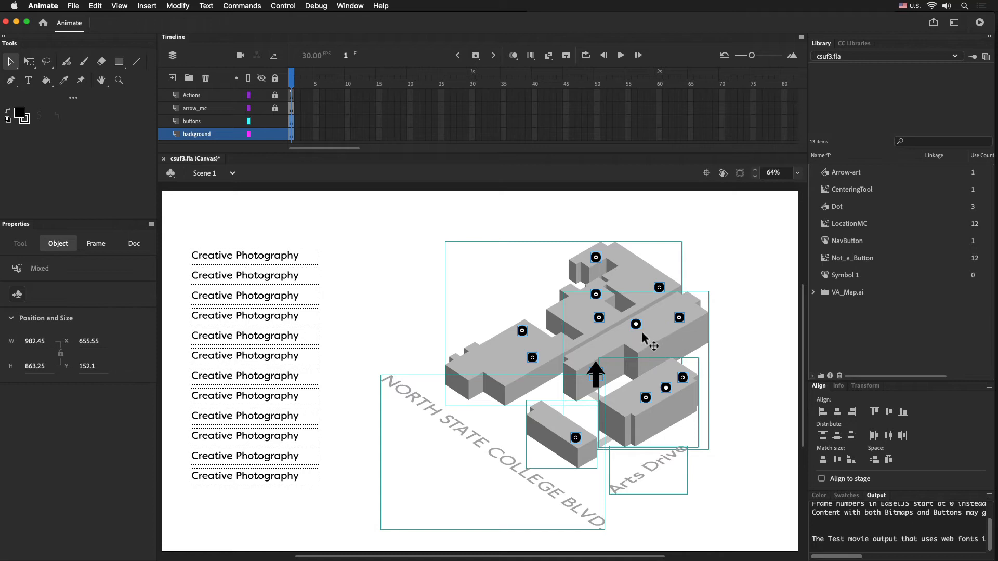
{"action": "scroll", "coordinate": [641, 343], "scroll_direction": "left", "scroll_amount": 3}
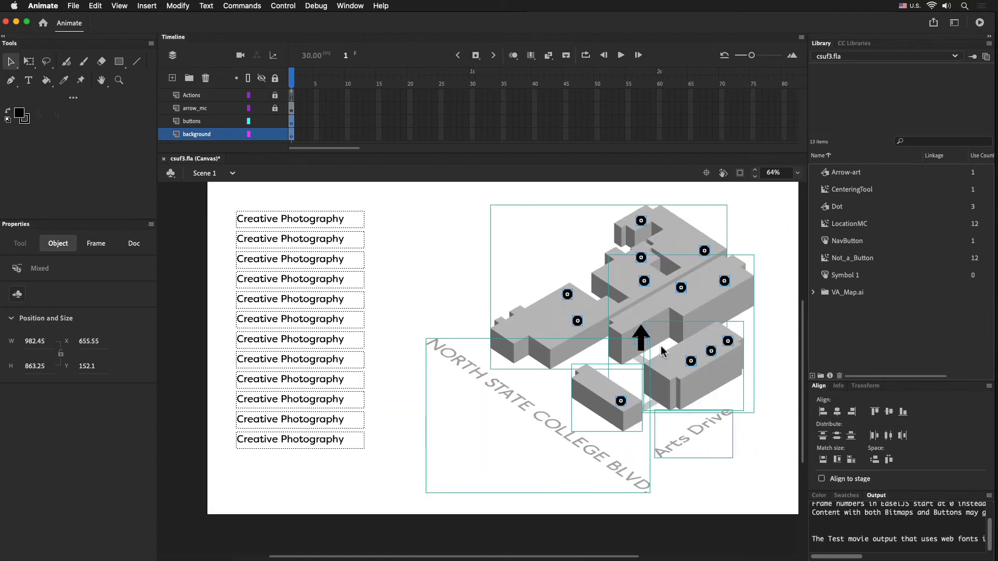
{"action": "scroll", "coordinate": [661, 351], "scroll_direction": "right", "scroll_amount": 4}
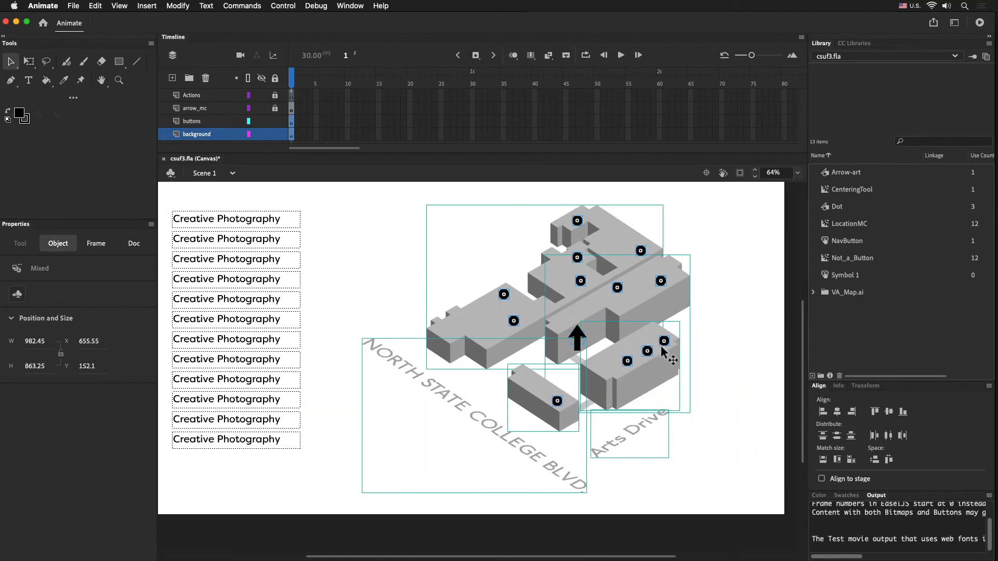
{"action": "key", "text": "shift+Right"}
{"action": "key", "text": "shift+Right"}
{"action": "key", "text": "shift+Right"}
{"action": "key", "text": "shift+Right"}
{"action": "key", "text": "shift+Right"}
{"action": "key", "text": "shift+Right"}
{"action": "key", "text": "shift+Right"}
{"action": "key", "text": "shift+Right"}
{"action": "key", "text": "shift+Right"}
{"action": "key", "text": "shift+Right"}
{"action": "key", "text": "shift+Right"}
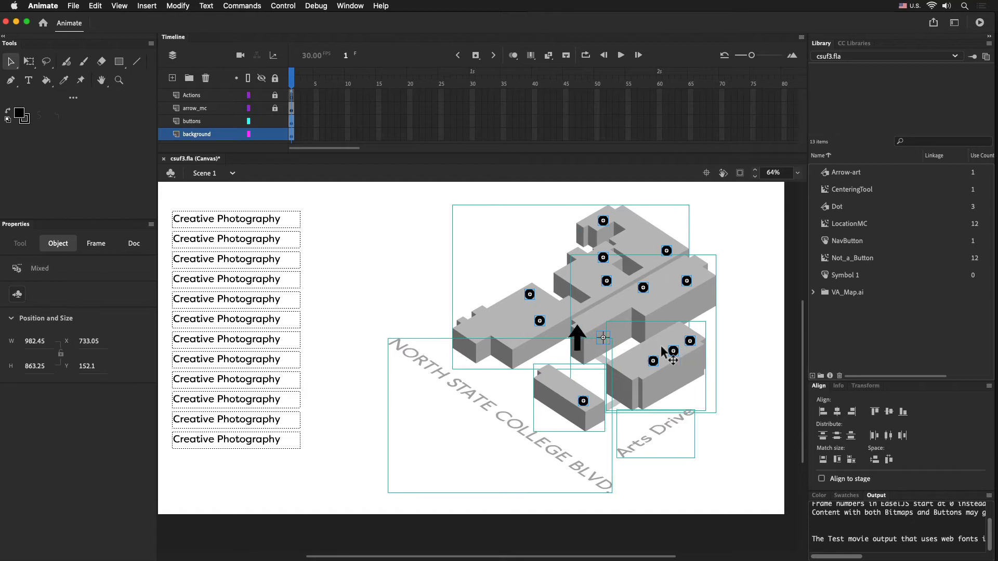
{"action": "key", "text": "super+Return"}
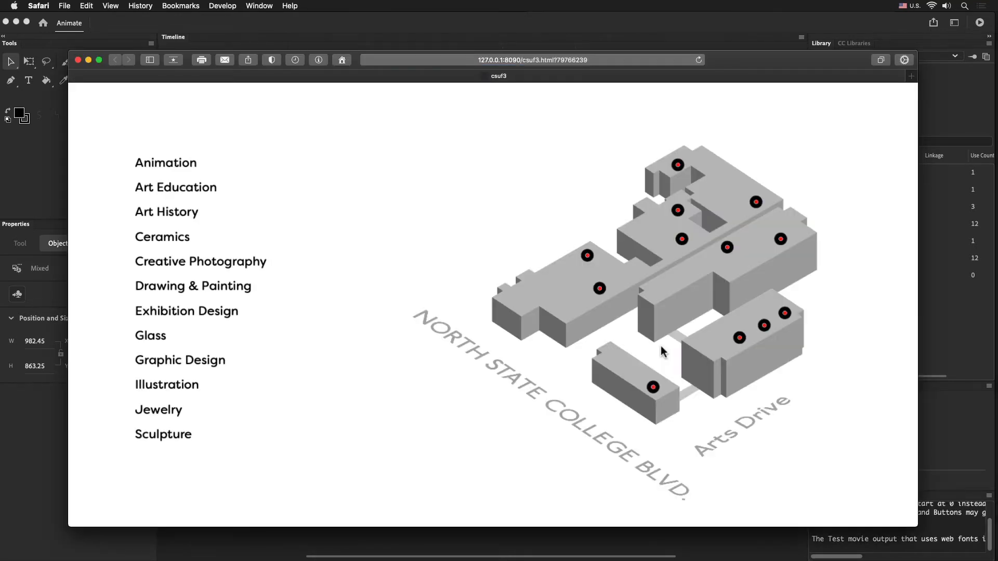
{"action": "key", "text": "super+w"}
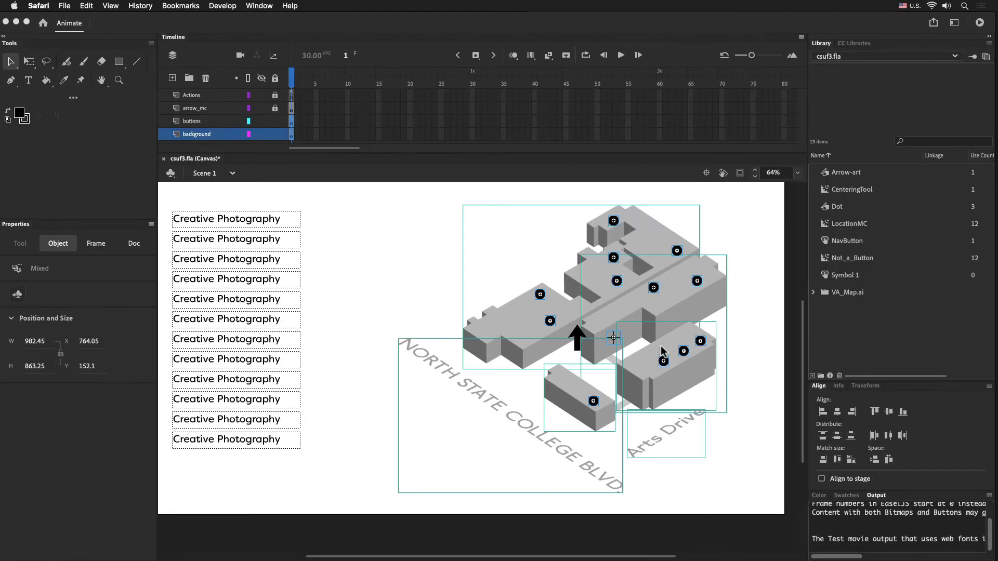
Step: Nudge the selected map artwork back left to X 748.55 and check its placement in a browser preview
{"action": "left_click", "coordinate": [664, 200]}
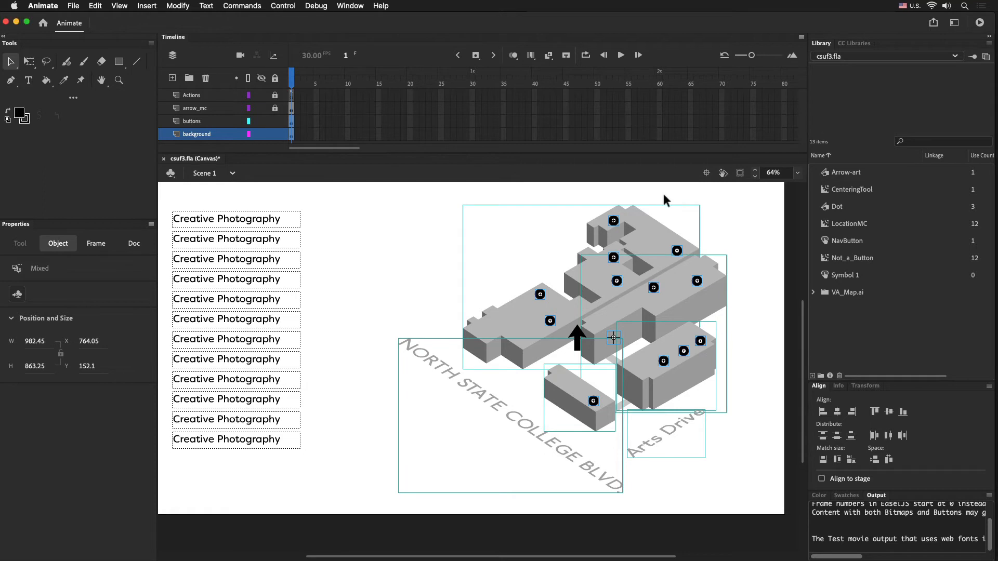
{"action": "key", "text": "shift+Left"}
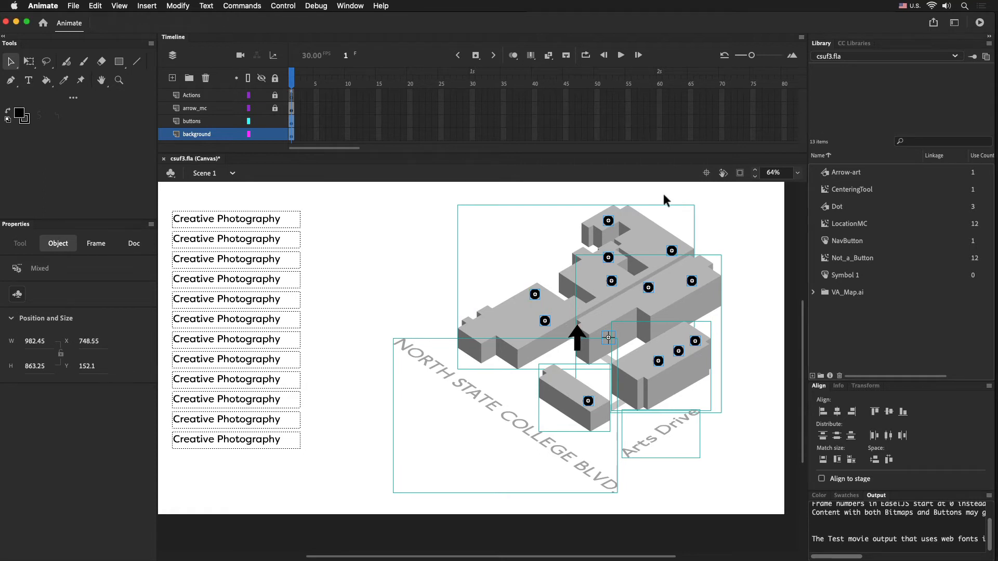
{"action": "key", "text": "super+Return"}
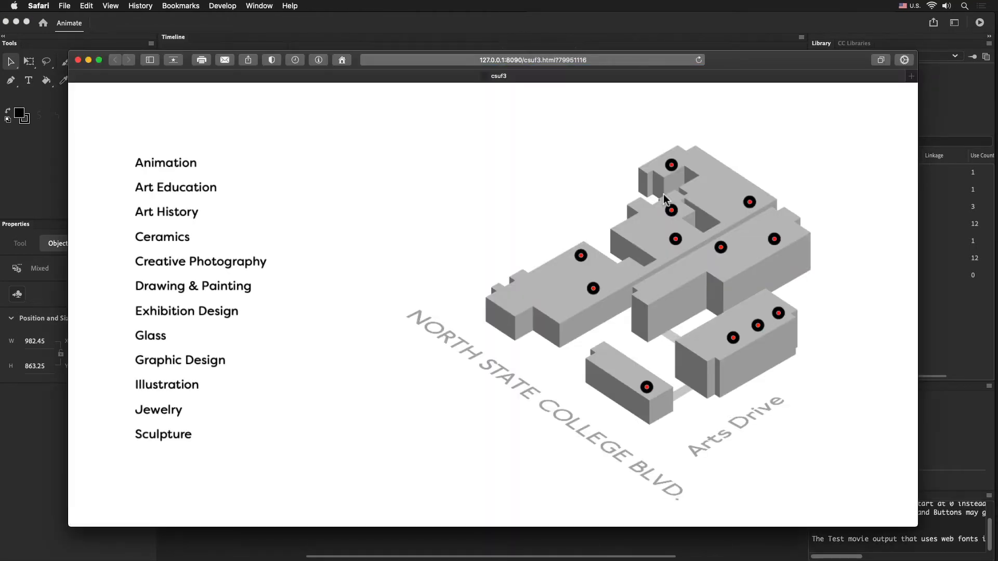
{"action": "left_click", "coordinate": [78, 60]}
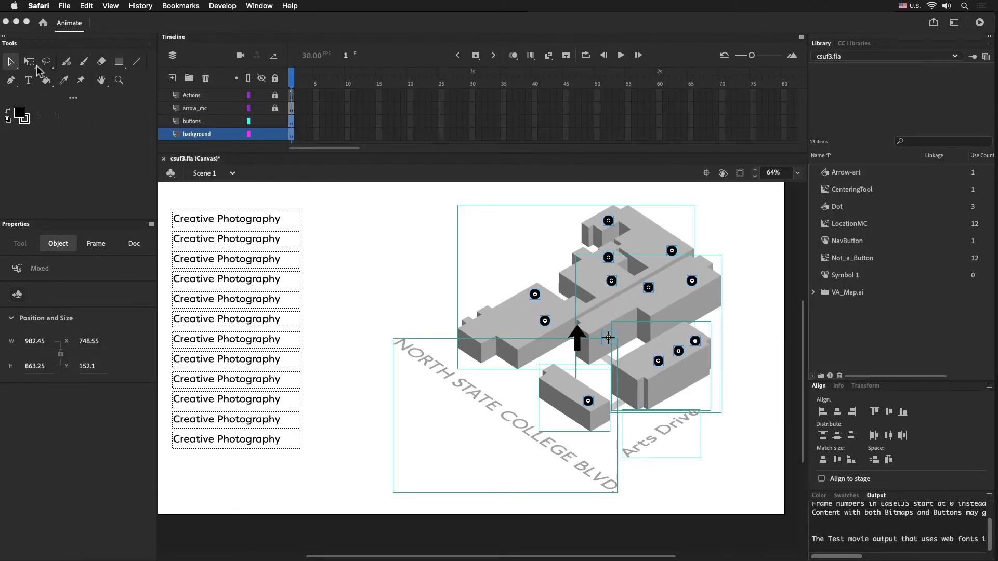
Step: Draw a dynamic text box about 1135 by 312 px over the map on the background layer, containing "Visual Arta"
{"action": "left_click", "coordinate": [38, 86]}
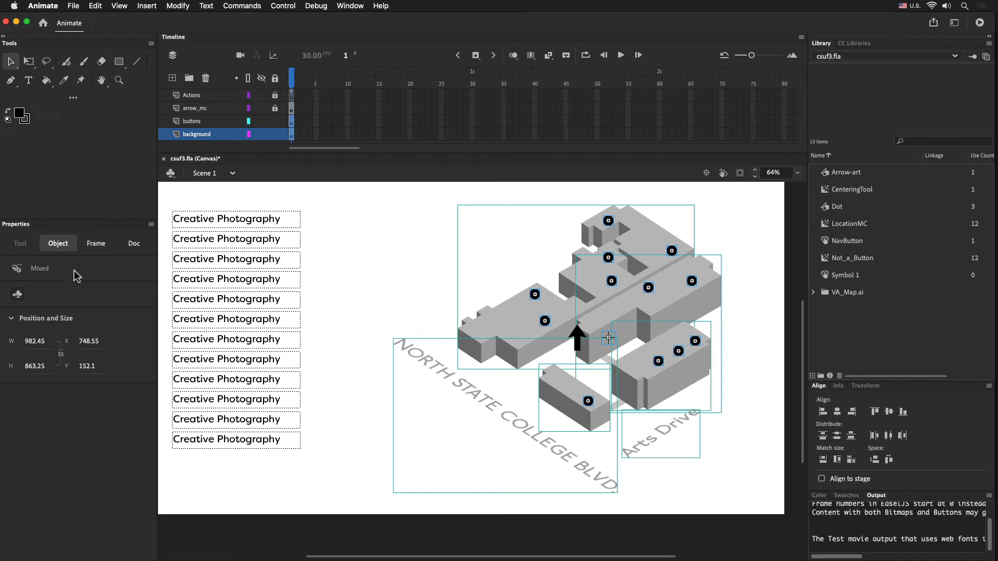
{"action": "left_click", "coordinate": [29, 81]}
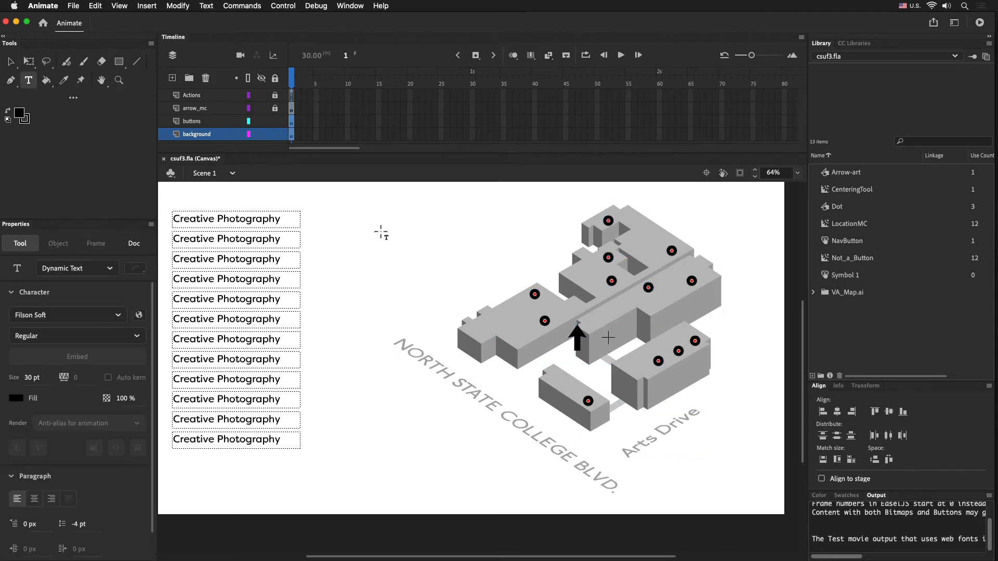
{"action": "left_click_drag", "start_coordinate": [338, 207], "coordinate": [718, 311]}
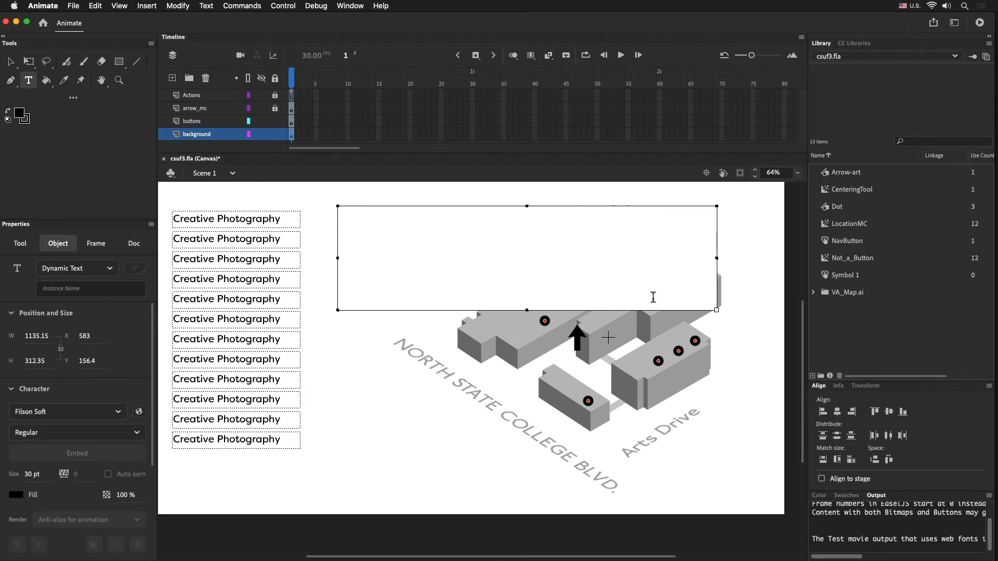
{"action": "type", "text": "Visual Arta"}
Step: Set the "Visual Arta" title to 230 pt and widen its text box to about 1549 px to fit one line
{"action": "left_click_drag", "start_coordinate": [417, 221], "coordinate": [312, 216]}
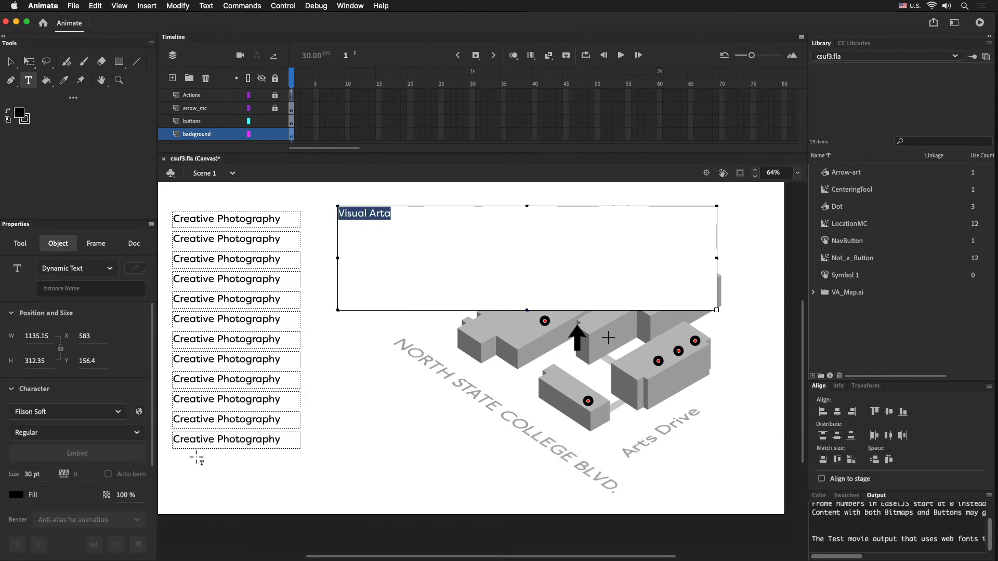
{"action": "left_click", "coordinate": [28, 475]}
{"action": "type", "text": "23"}
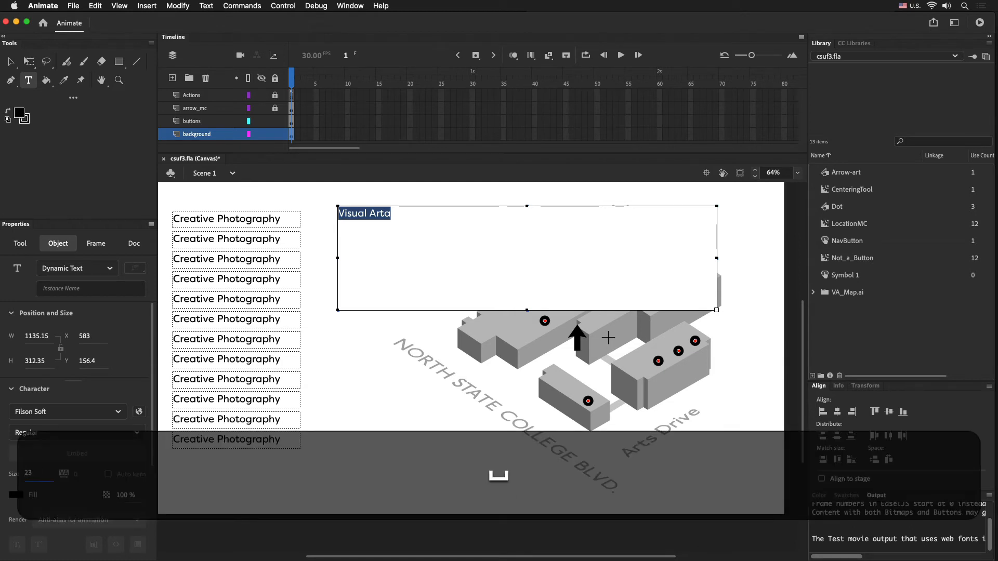
{"action": "key", "text": "BackSpace"}
{"action": "type", "text": "0"}
{"action": "key", "text": "Return"}
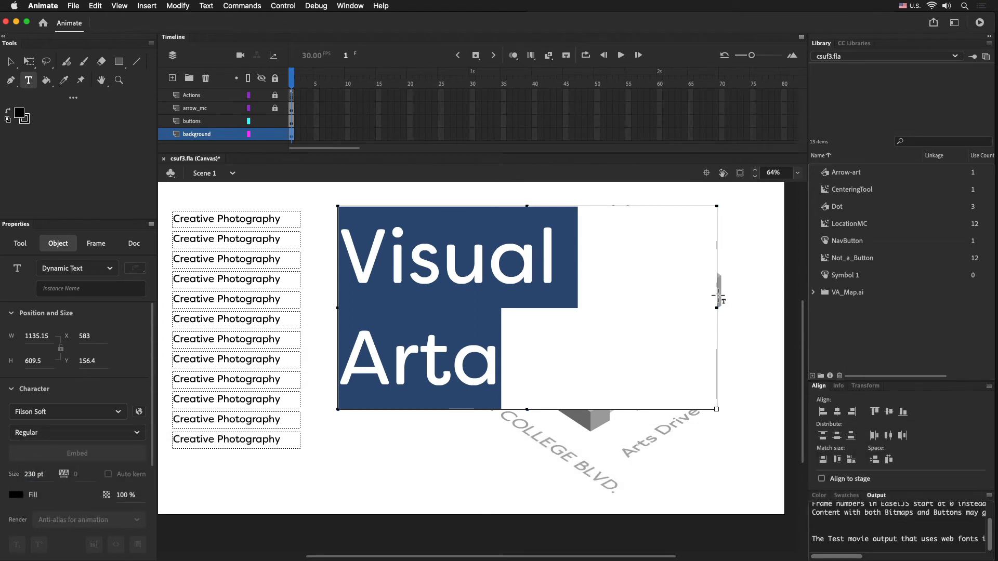
{"action": "left_click_drag", "start_coordinate": [717, 305], "coordinate": [798, 308]}
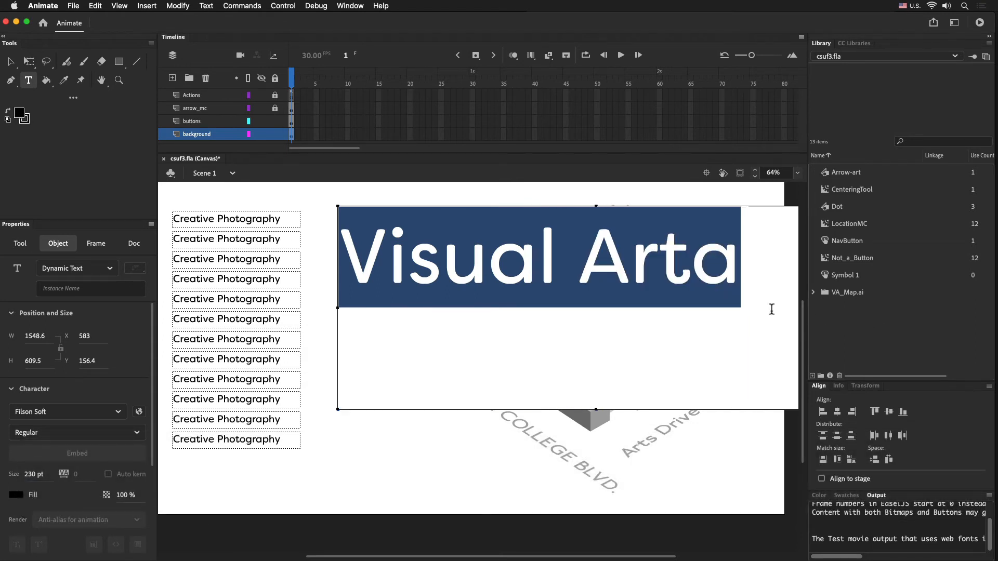
Step: Replace the final letter of the large title so that it reads "Visual Arts"
{"action": "left_click", "coordinate": [710, 274]}
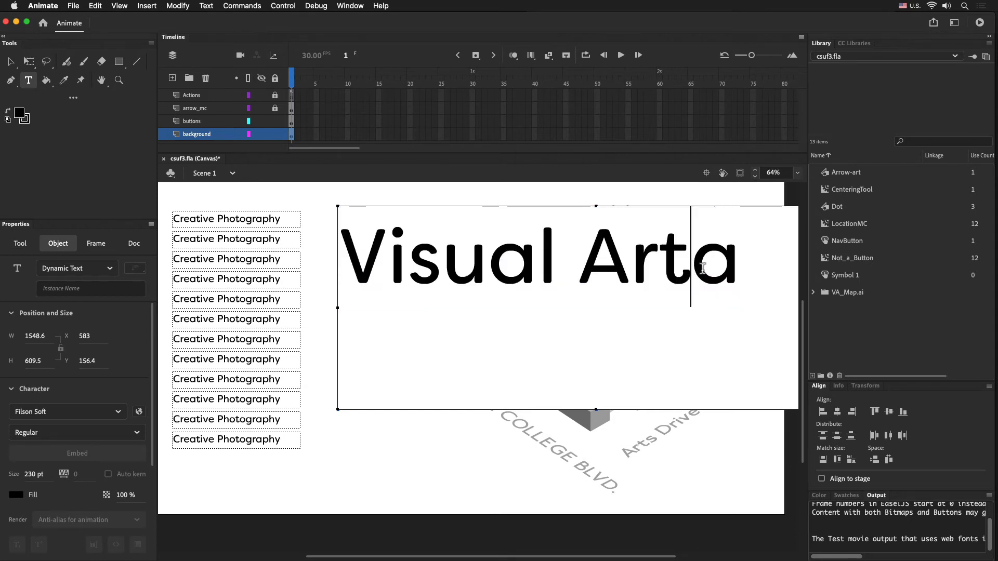
{"action": "left_click_drag", "start_coordinate": [694, 270], "coordinate": [732, 270]}
{"action": "type", "text": "s"}
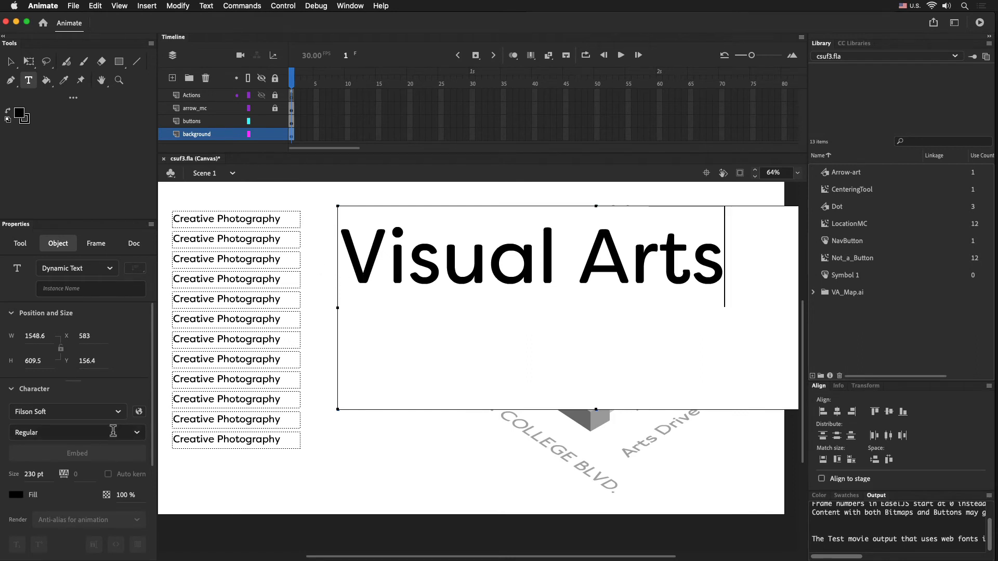
Step: Change the "Visual Arts" title's font to Niveau Grotesk in the Bold style
{"action": "left_click", "coordinate": [119, 412]}
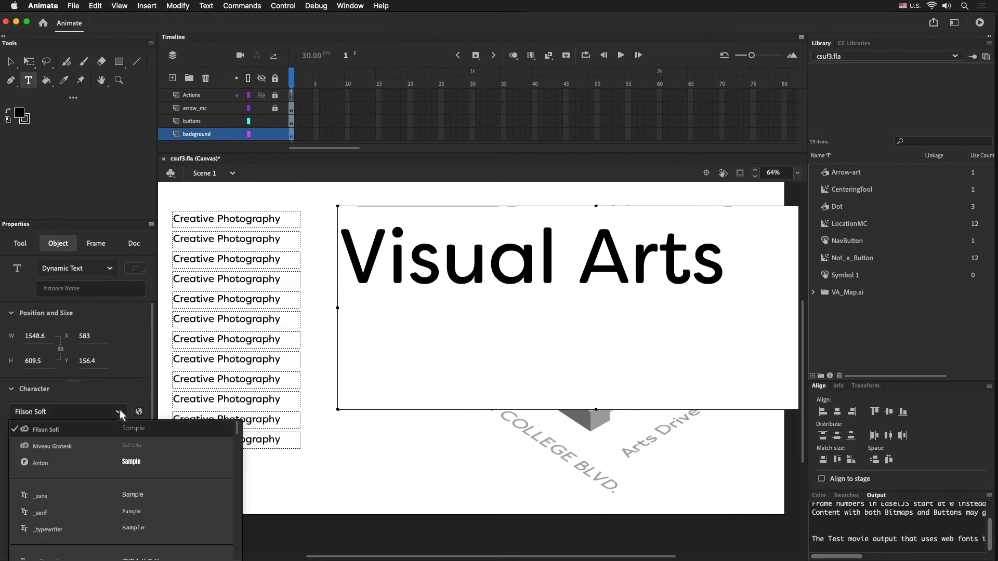
{"action": "left_click", "coordinate": [103, 446]}
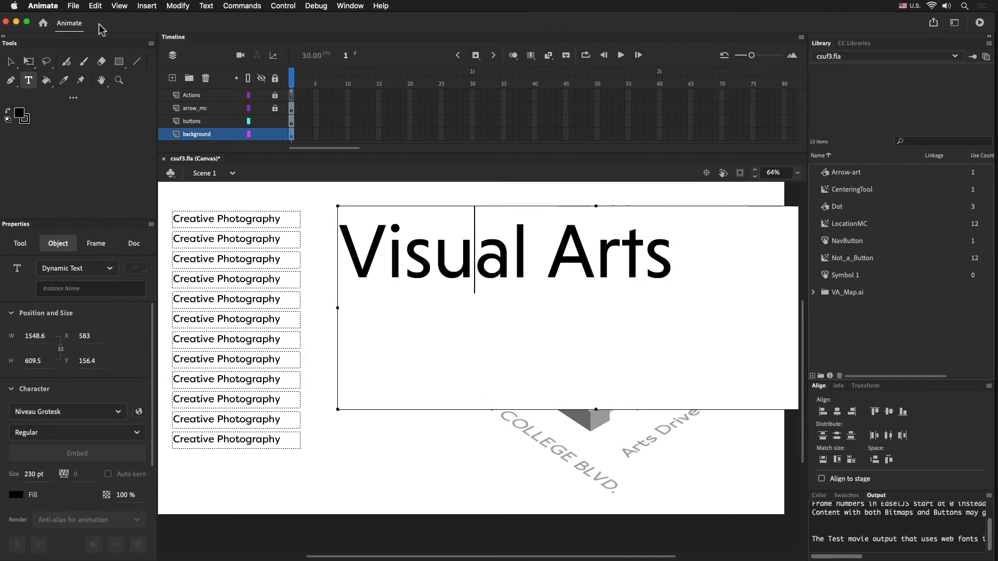
{"action": "left_click", "coordinate": [11, 62]}
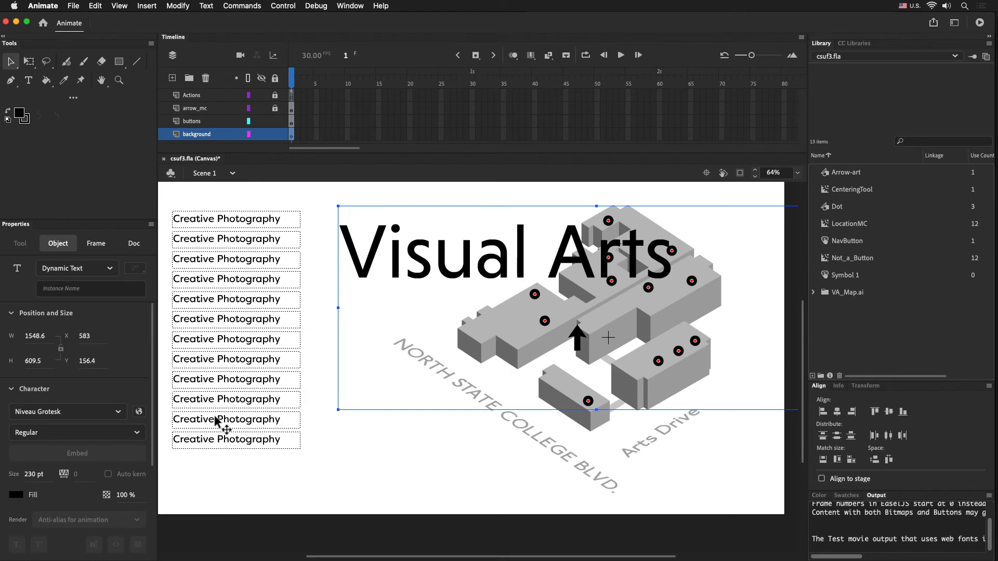
{"action": "left_click", "coordinate": [138, 433]}
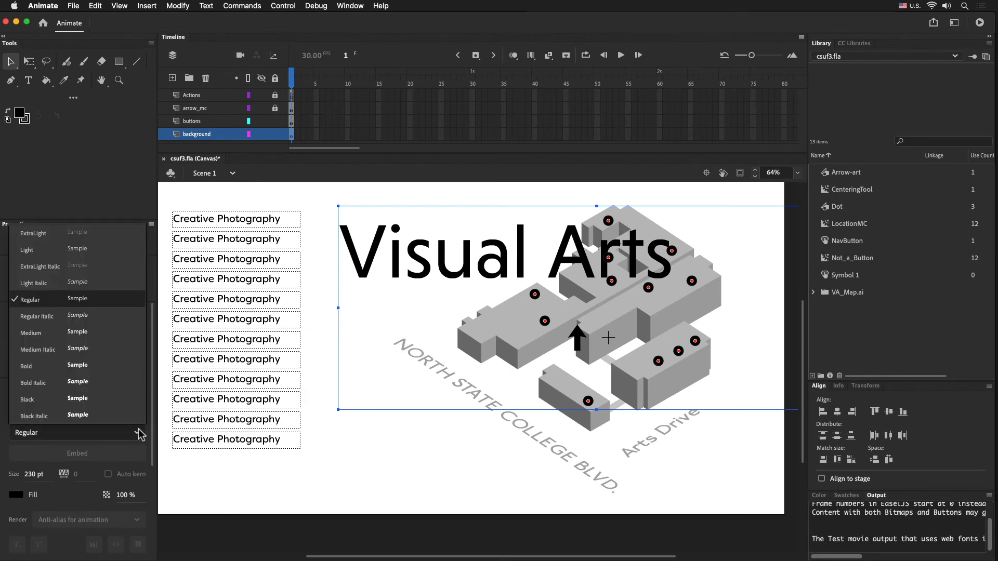
{"action": "left_click", "coordinate": [104, 366]}
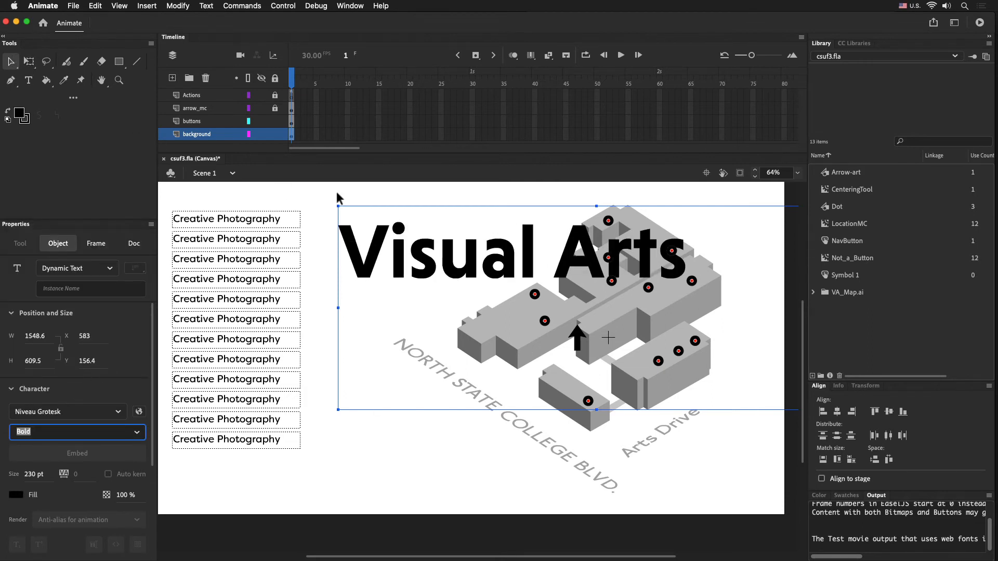
Step: Move the title to X 279, Y 125.25 and distribute it to its own layer
{"action": "left_click_drag", "start_coordinate": [449, 266], "coordinate": [343, 251]}
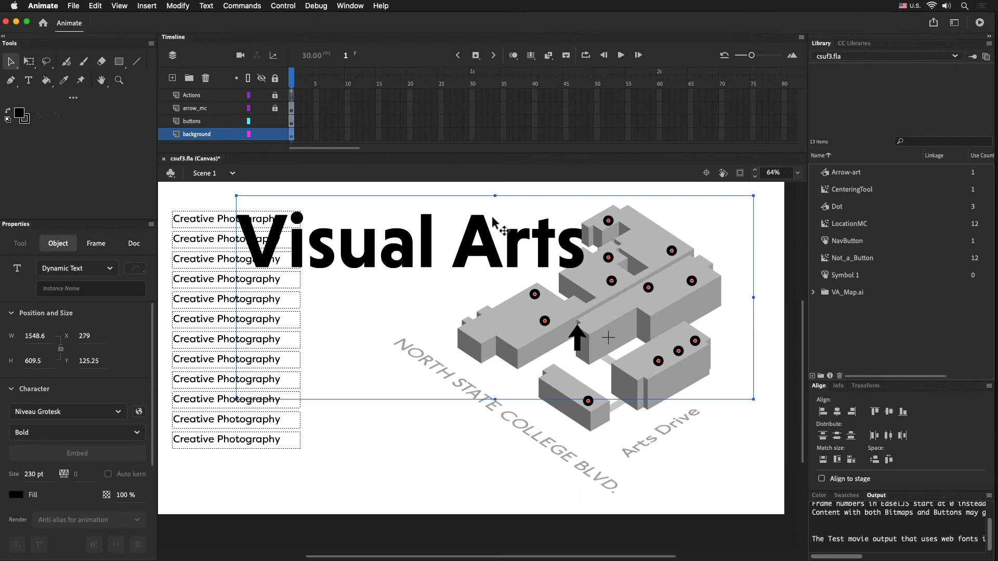
{"action": "key", "text": "super+shift+d"}
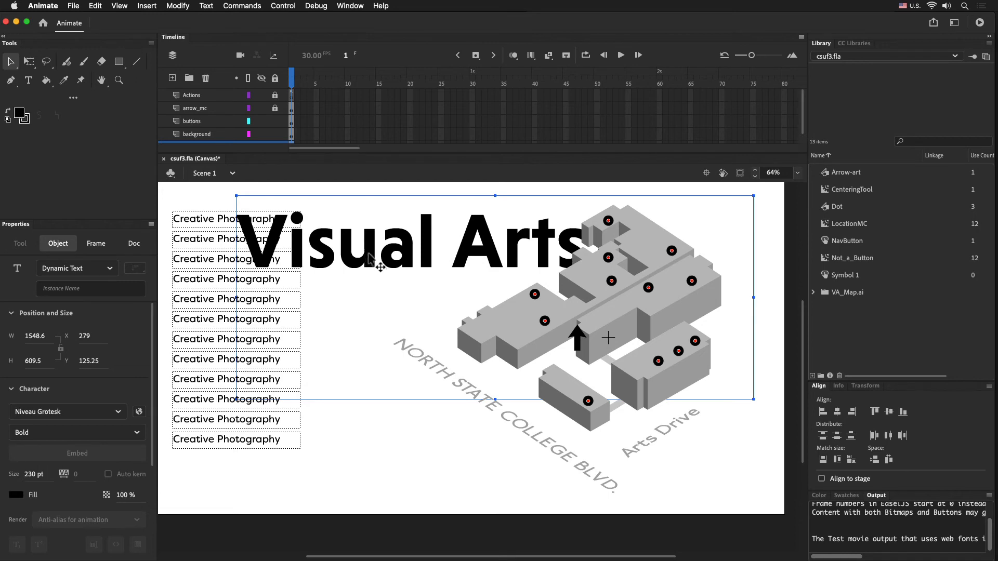
Step: Set the label text inside the NavButton symbol to the Niveau Grotesk Regular font
{"action": "double_click", "coordinate": [198, 221]}
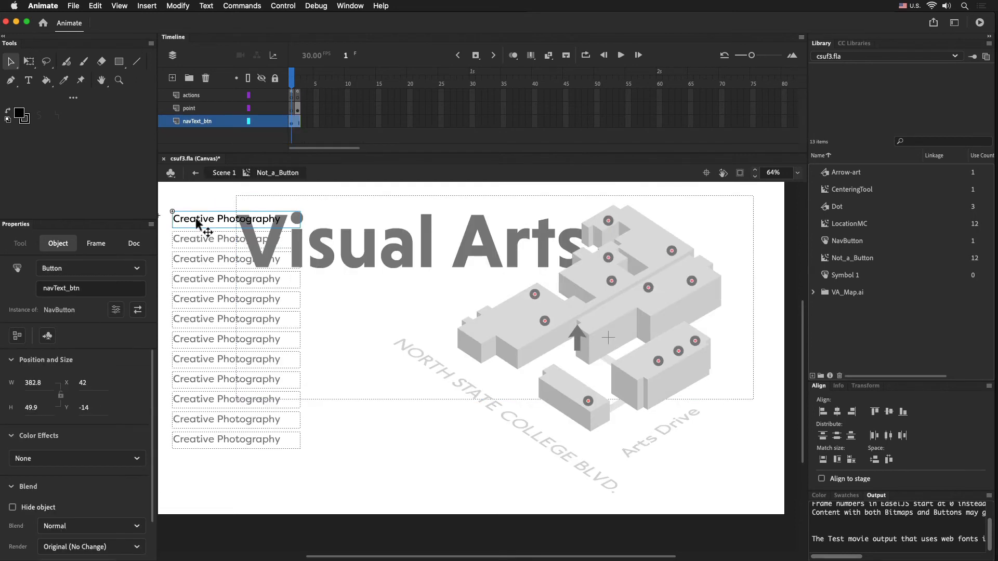
{"action": "double_click", "coordinate": [198, 221]}
{"action": "double_click", "coordinate": [196, 218]}
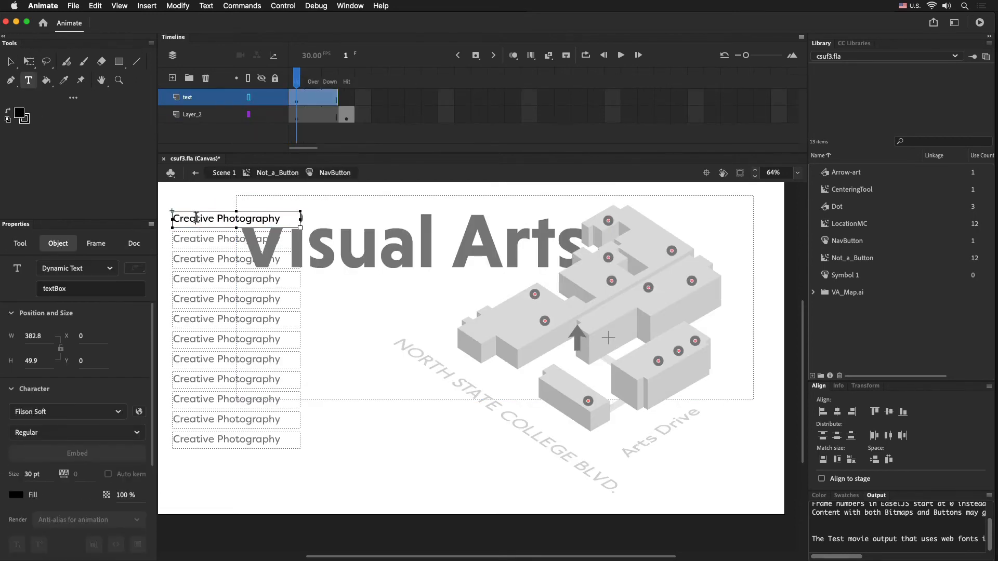
{"action": "key", "text": "super+a"}
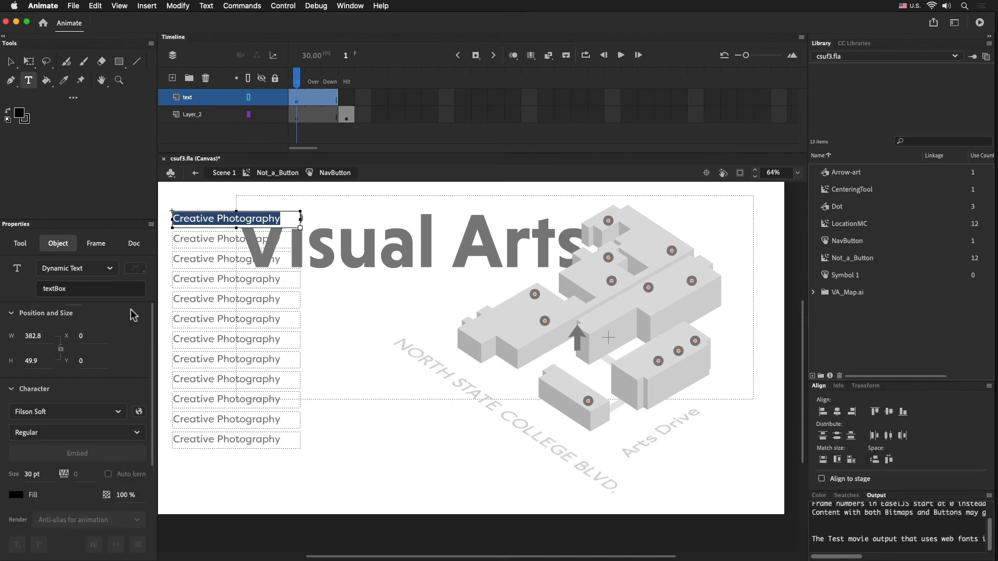
{"action": "left_click", "coordinate": [118, 413]}
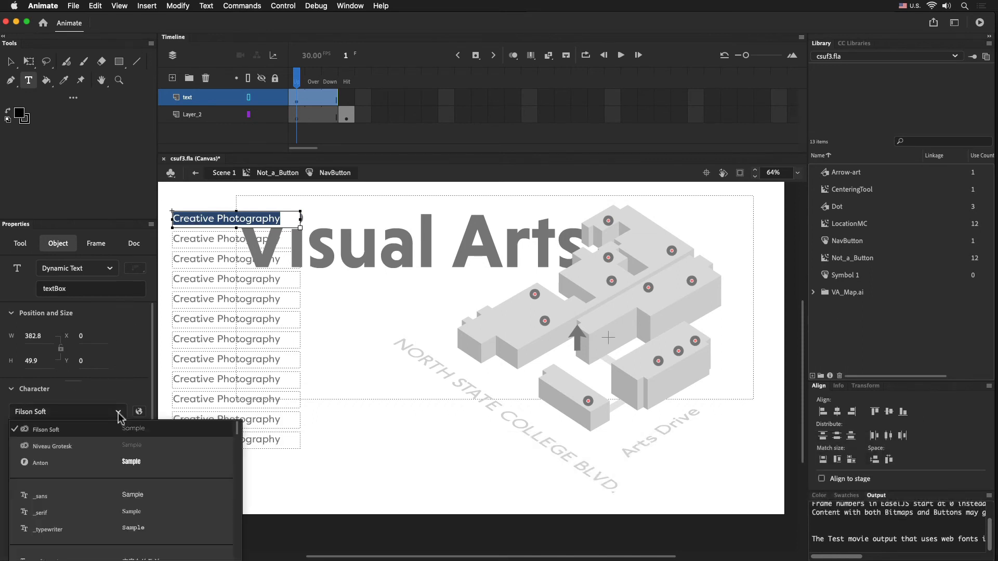
{"action": "left_click", "coordinate": [99, 447]}
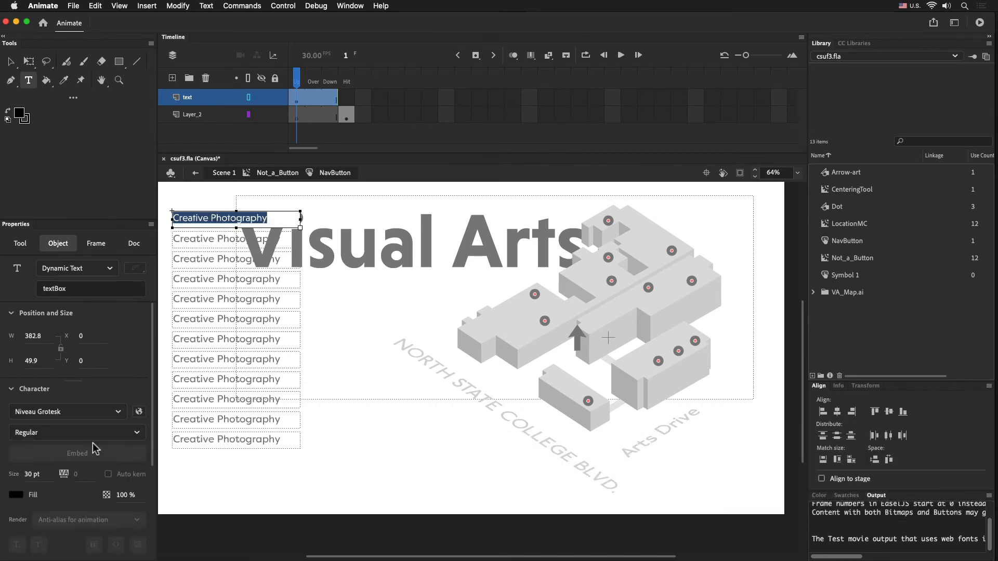
{"action": "key", "text": "super"}
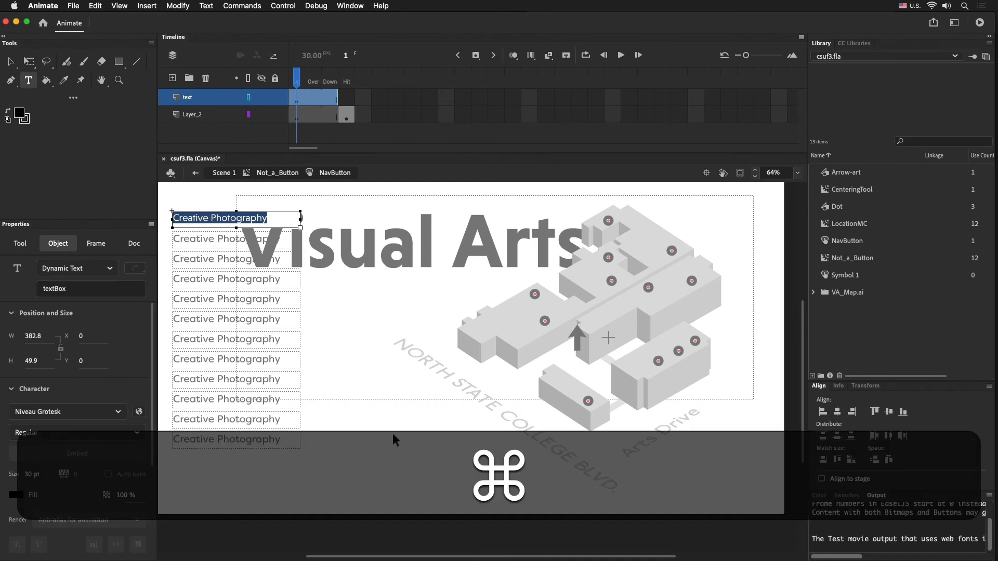
{"action": "key", "text": "Escape"}
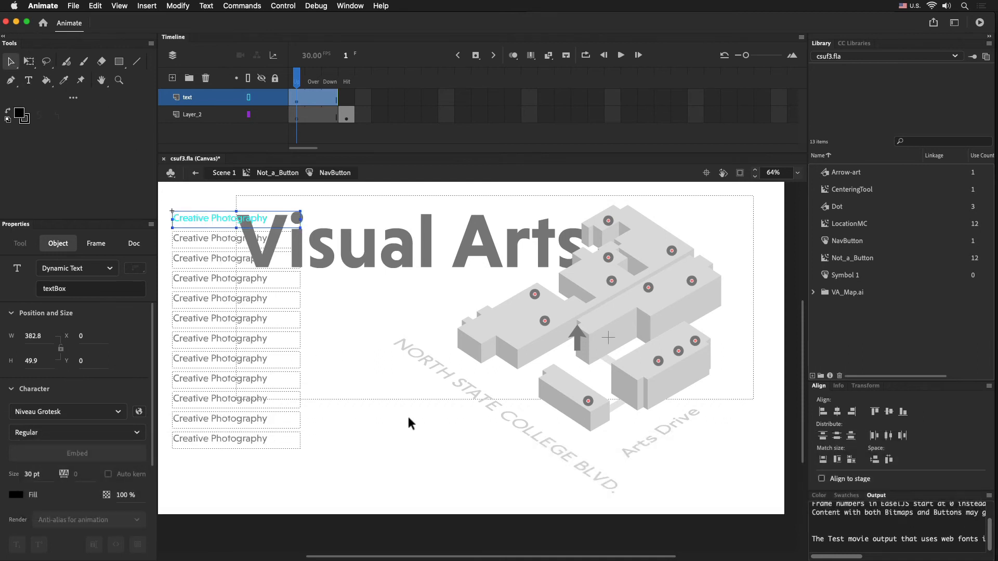
Step: Preview the movie with the restyled labels in the browser and return to Scene 1
{"action": "left_click", "coordinate": [423, 453]}
{"action": "key", "text": "super+Return"}
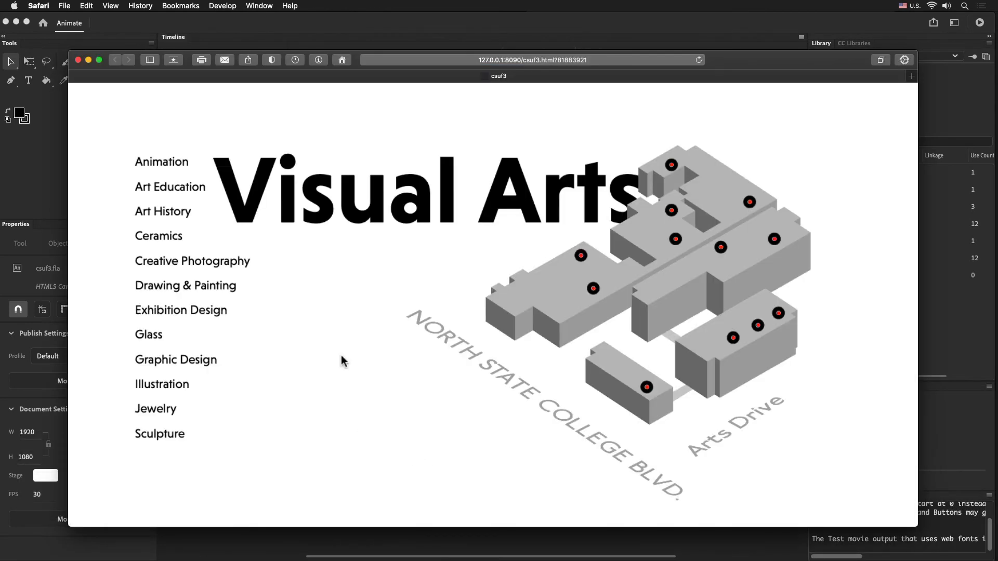
{"action": "left_click", "coordinate": [78, 59]}
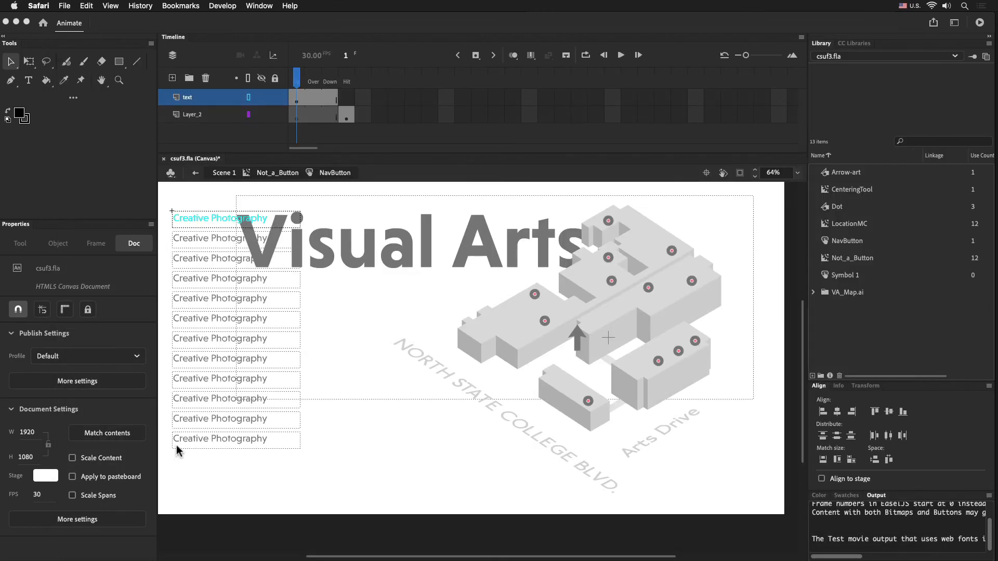
{"action": "left_click", "coordinate": [214, 174]}
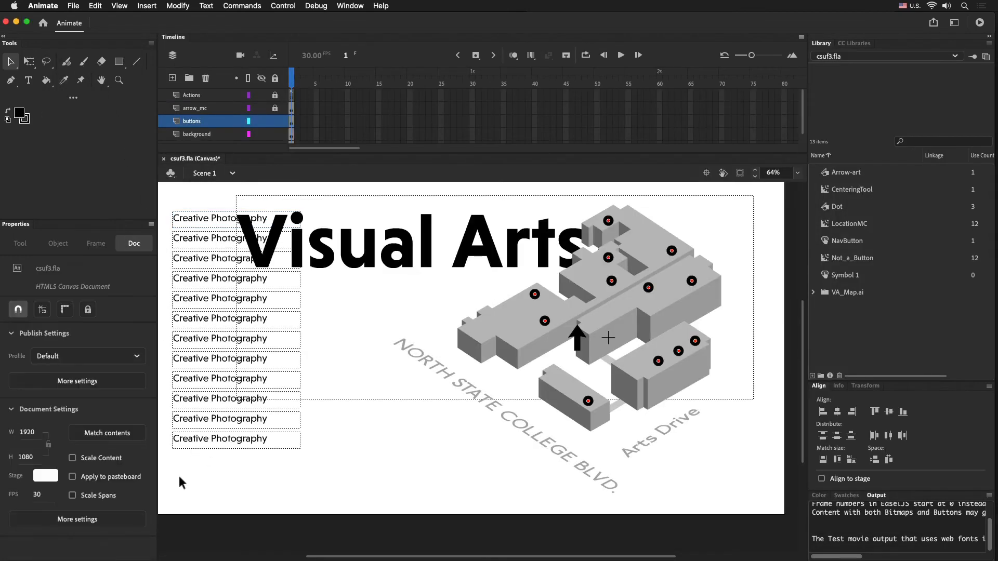
Step: Lock the Visual_Arts and background layers
{"action": "left_click", "coordinate": [336, 237]}
{"action": "scroll", "coordinate": [273, 125], "scroll_direction": "down", "scroll_amount": 1}
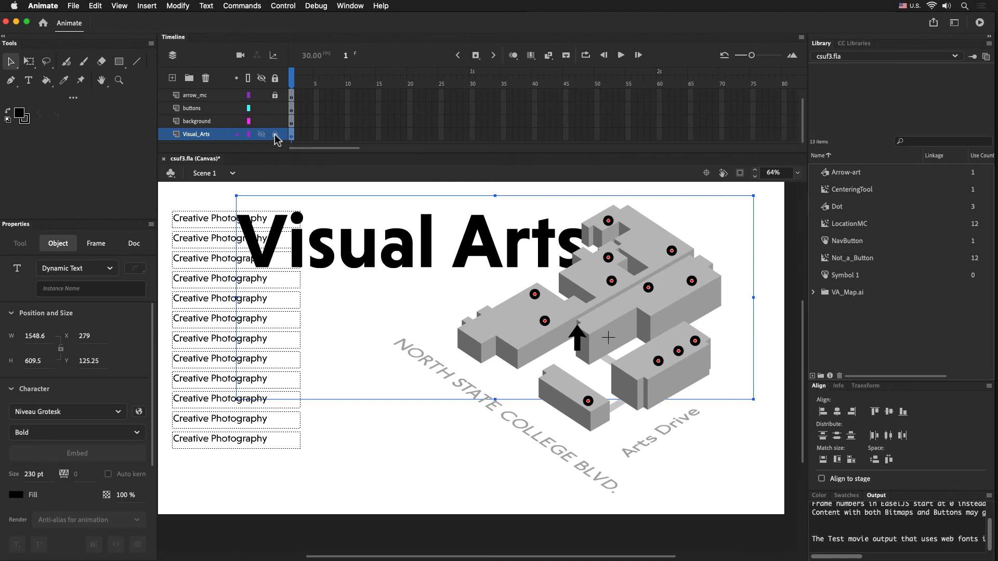
{"action": "left_click", "coordinate": [274, 136]}
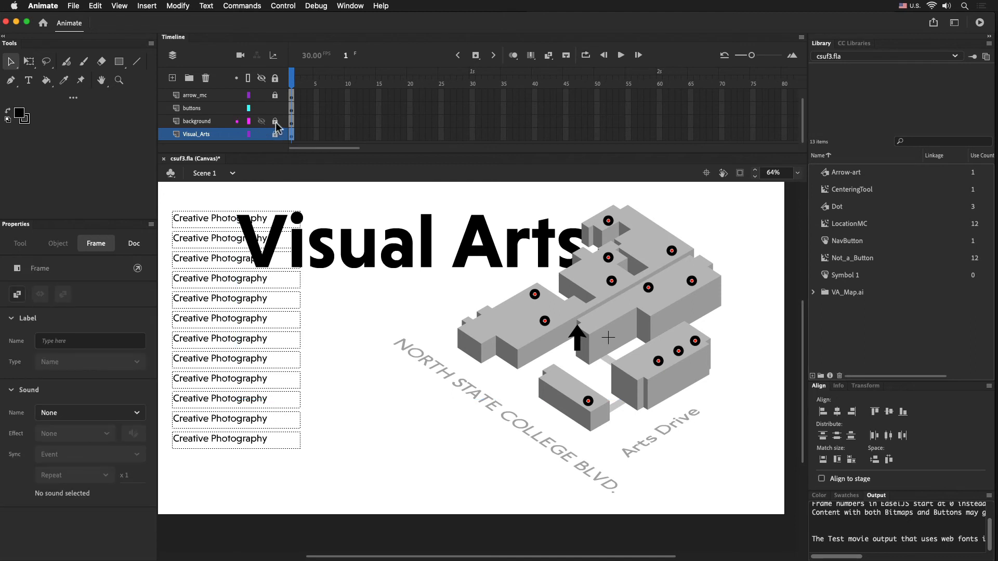
Step: Move all twelve navigation labels together to X 138.6, Y 275.05 and preview the movie in the browser
{"action": "left_click", "coordinate": [324, 471]}
{"action": "left_click_drag", "start_coordinate": [165, 196], "coordinate": [364, 495]}
{"action": "left_click_drag", "start_coordinate": [237, 441], "coordinate": [253, 475]}
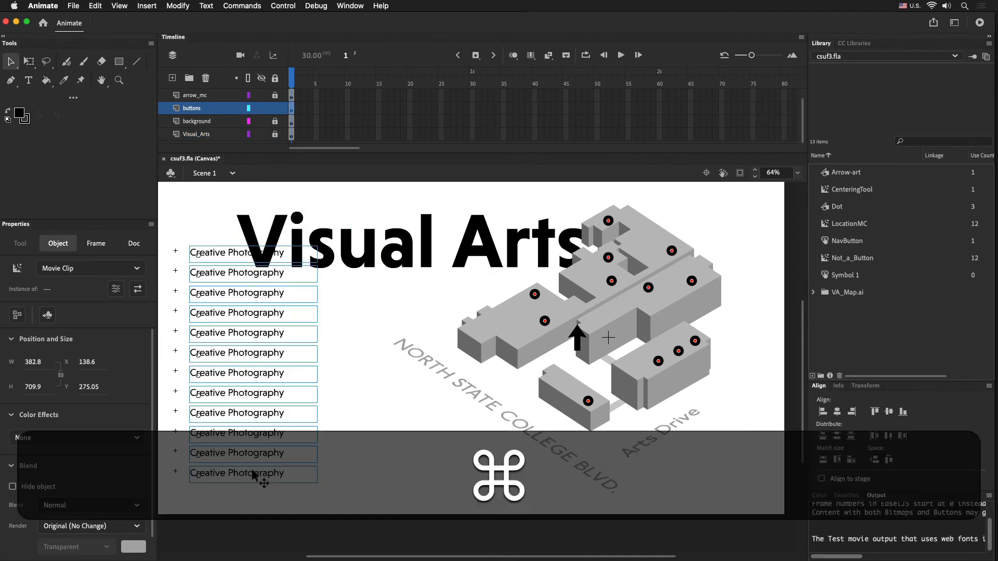
{"action": "key", "text": "super+Return"}
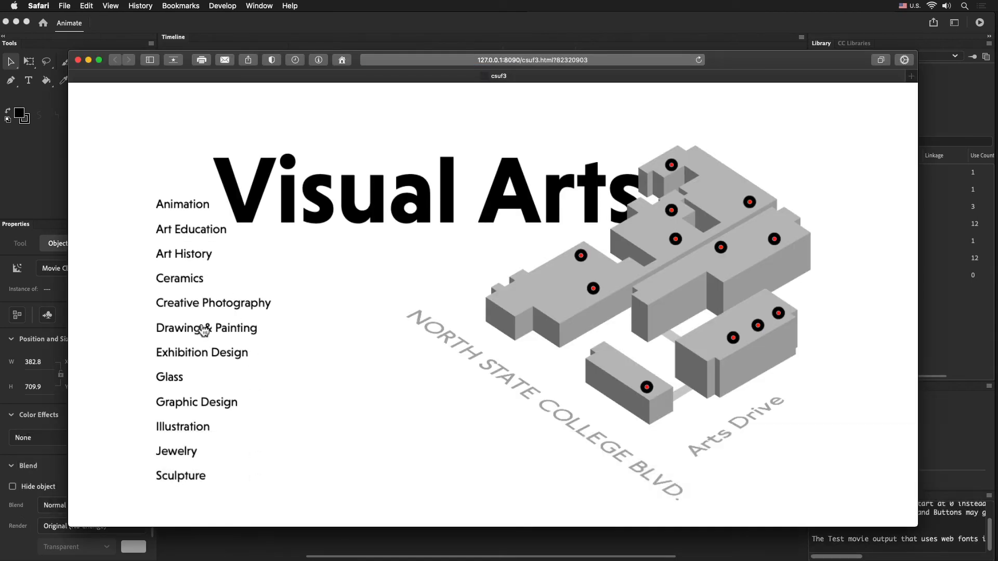
{"action": "left_click", "coordinate": [78, 60]}
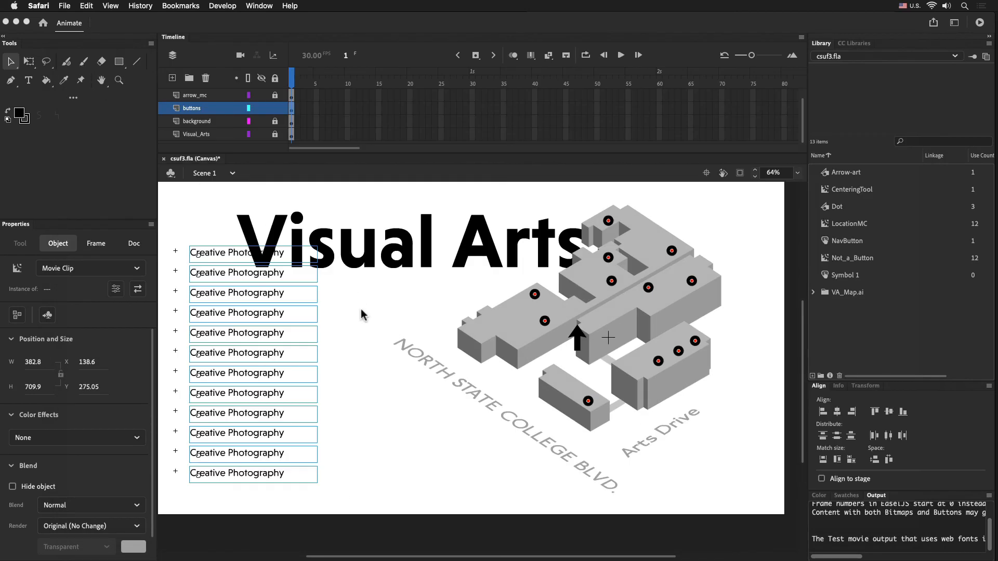
Step: Unlock the Visual_Arts layer
{"action": "left_click", "coordinate": [276, 134]}
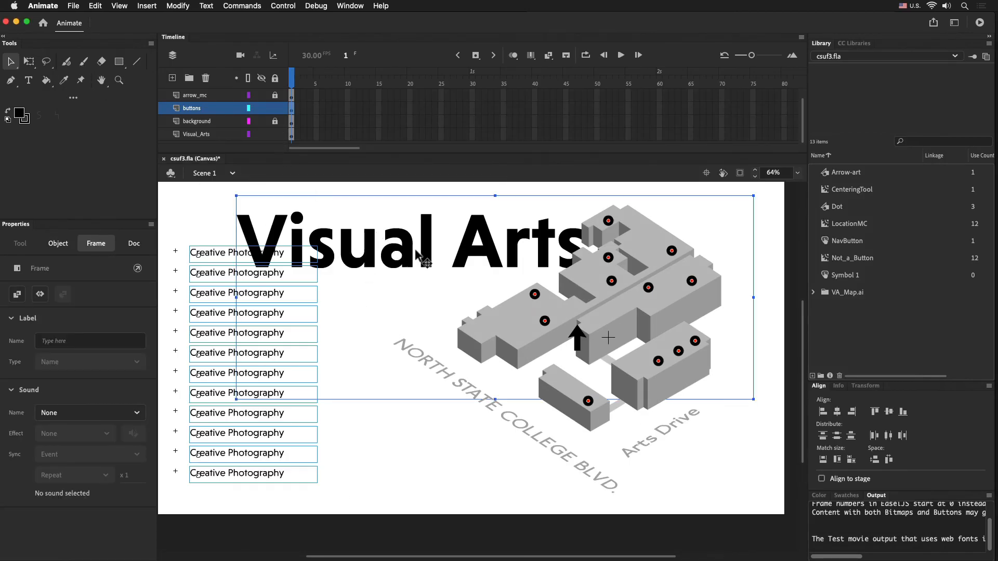
{"action": "left_click_drag", "start_coordinate": [416, 253], "coordinate": [388, 250]}
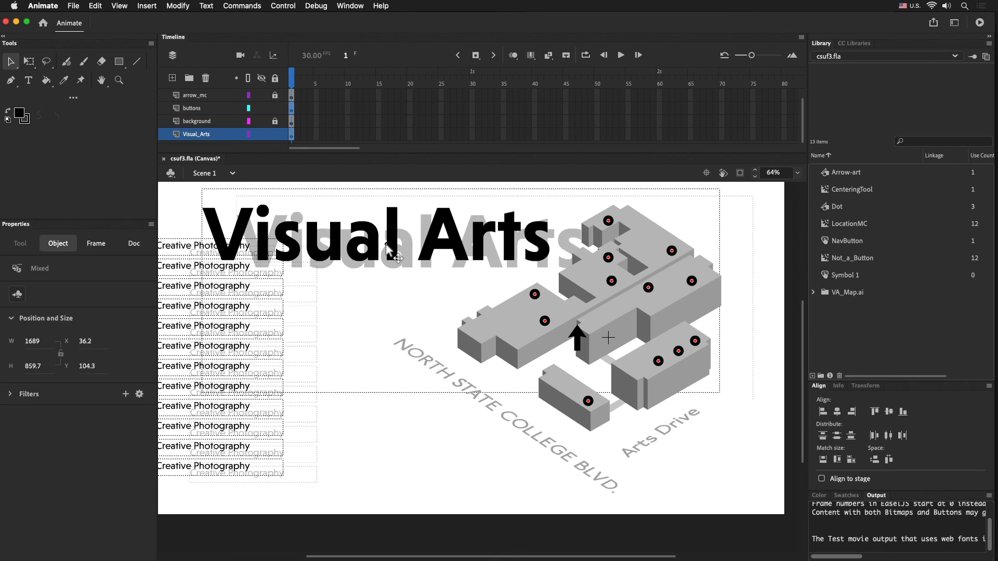
{"action": "key", "text": "super+z"}
{"action": "key", "text": "super+z"}
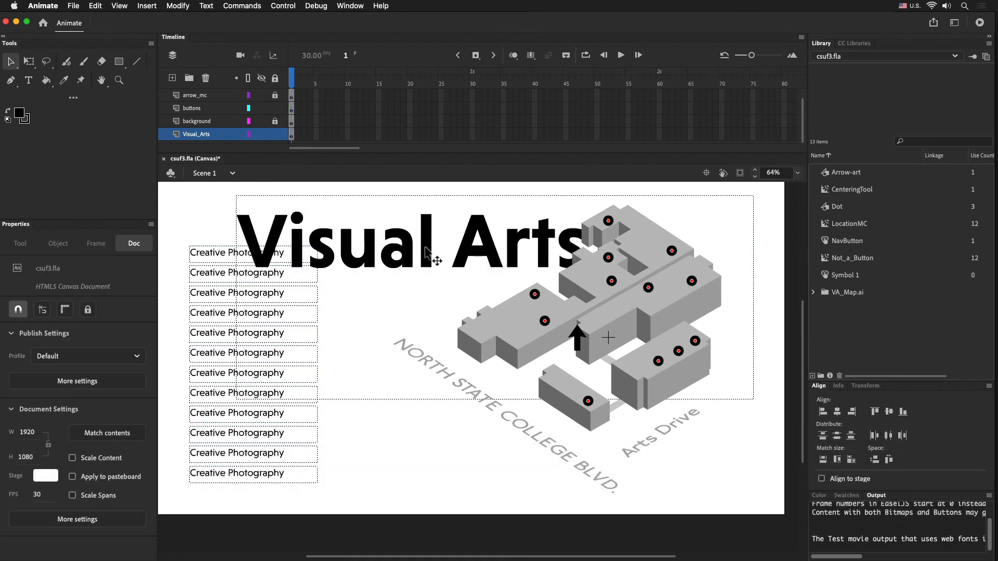
Step: Move only the "Visual Arts" title to X 129.5, Y 105.2 and change its fill to a medium gray
{"action": "left_click_drag", "start_coordinate": [425, 248], "coordinate": [377, 244]}
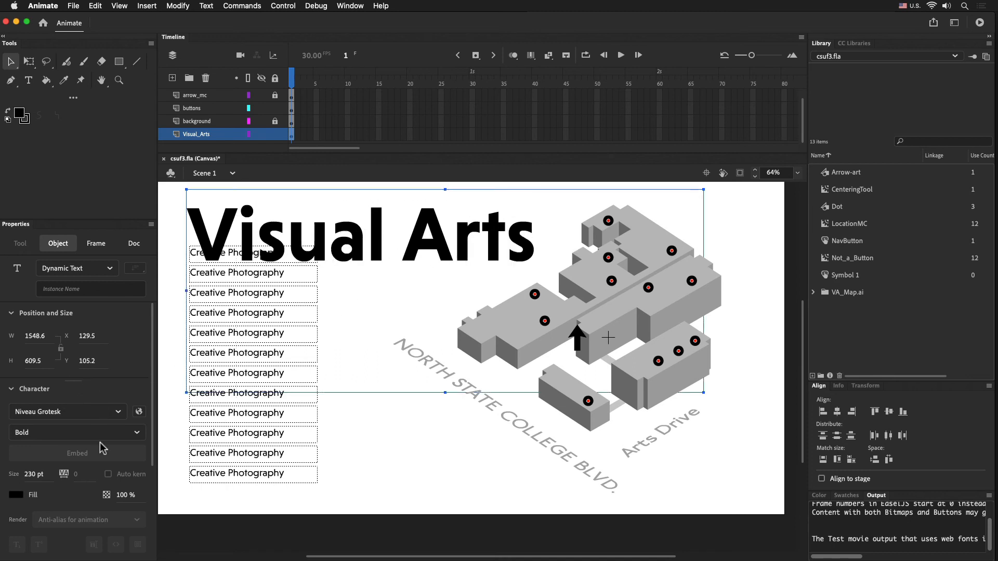
{"action": "left_click", "coordinate": [16, 495]}
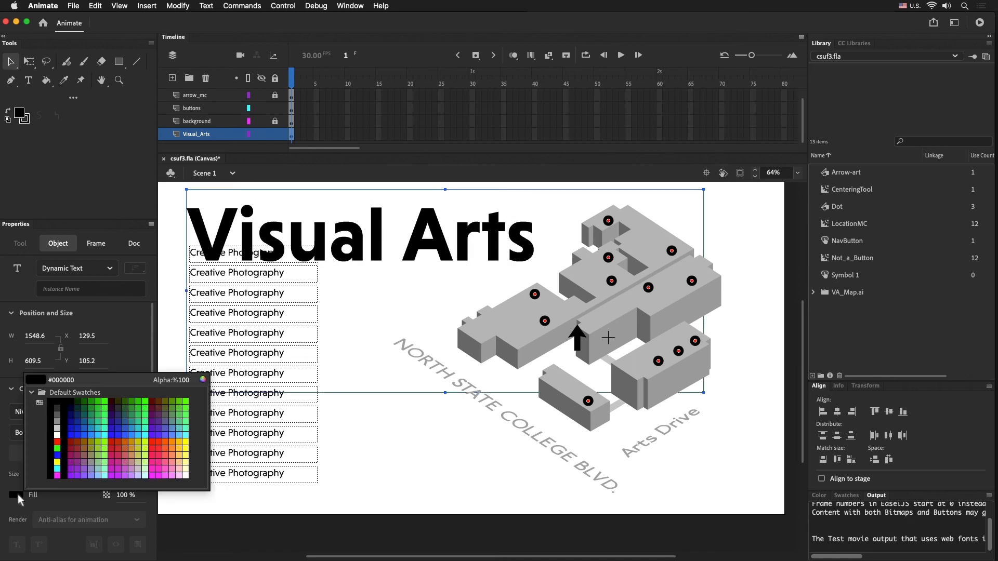
{"action": "left_click", "coordinate": [59, 421]}
Step: Preview the gray title in the browser and lock the Visual_Arts layer again
{"action": "key", "text": "super+Return"}
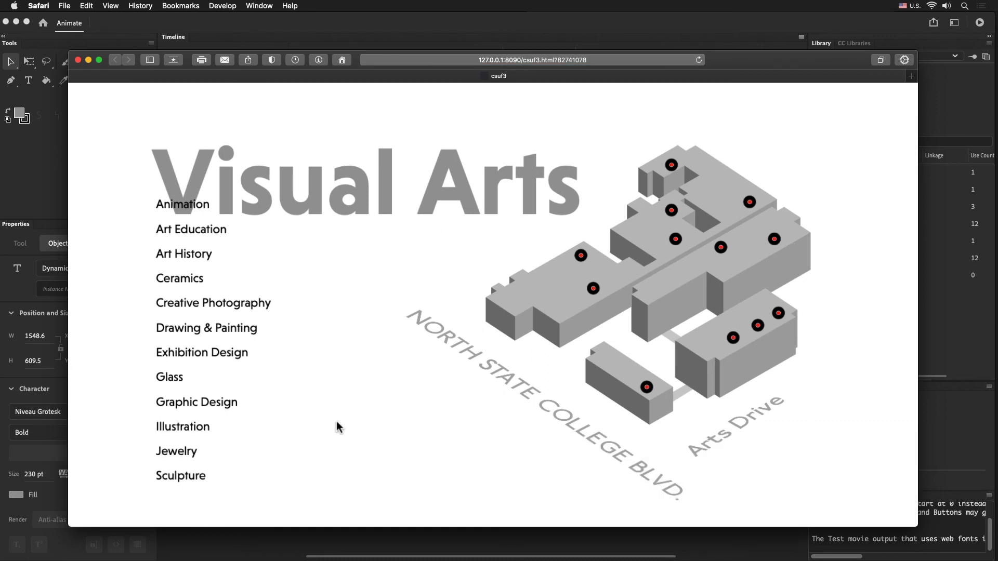
{"action": "left_click", "coordinate": [78, 60]}
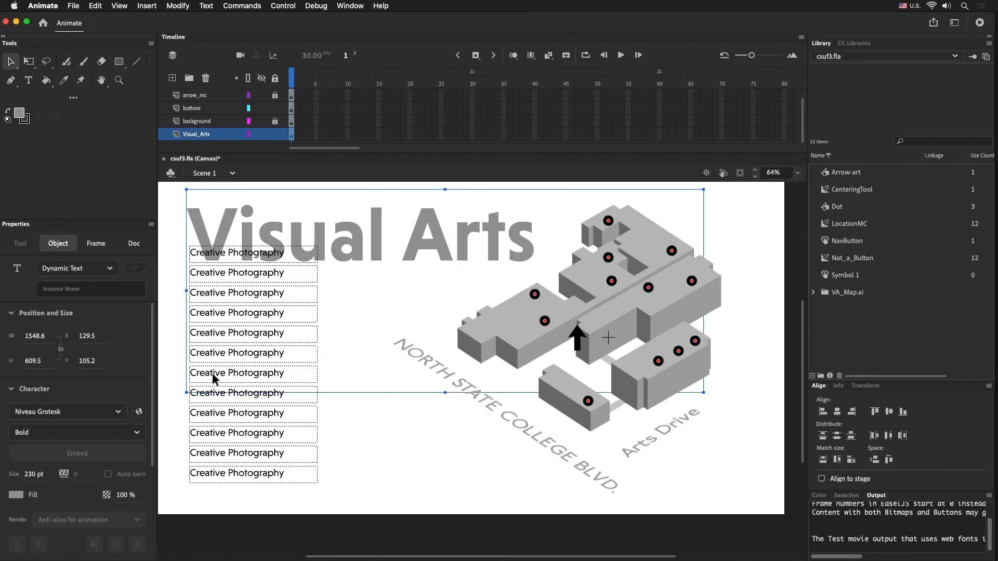
{"action": "left_click", "coordinate": [274, 136]}
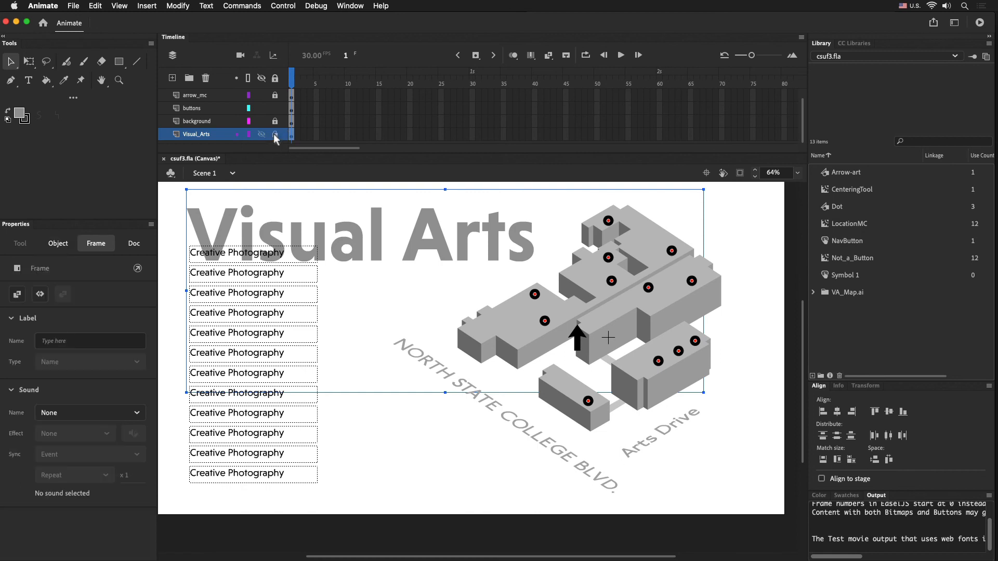
{"action": "left_click", "coordinate": [275, 135]}
Step: Select all twelve navigation labels and move them straight down to Y 352.55, clear of the title
{"action": "left_click_drag", "start_coordinate": [178, 491], "coordinate": [338, 237]}
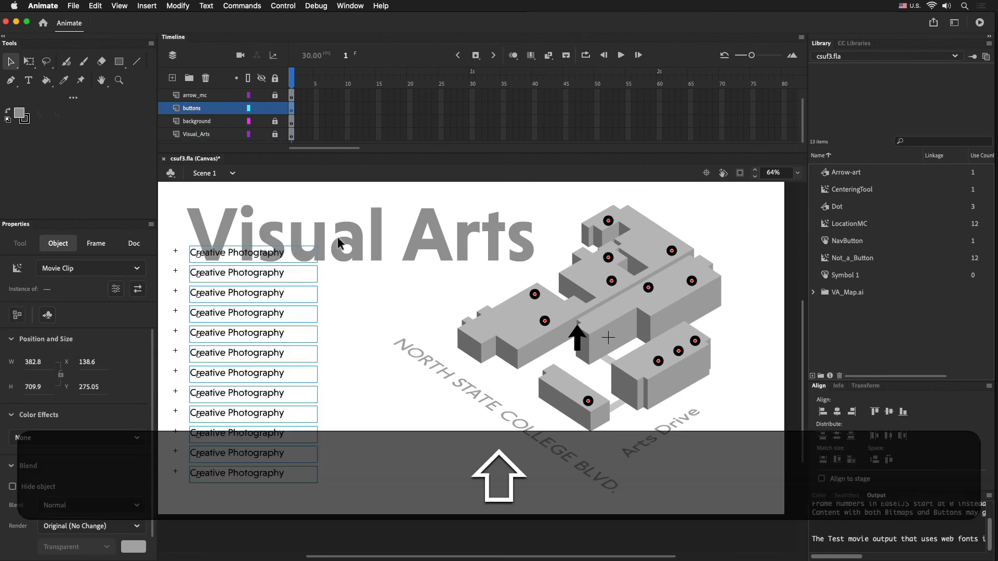
{"action": "key", "text": "shift+Down"}
{"action": "key", "text": "shift+Down"}
{"action": "key", "text": "shift+Down"}
{"action": "key", "text": "shift+Down"}
{"action": "key", "text": "shift+Down"}
{"action": "key", "text": "shift+Down"}
{"action": "key", "text": "shift+Down"}
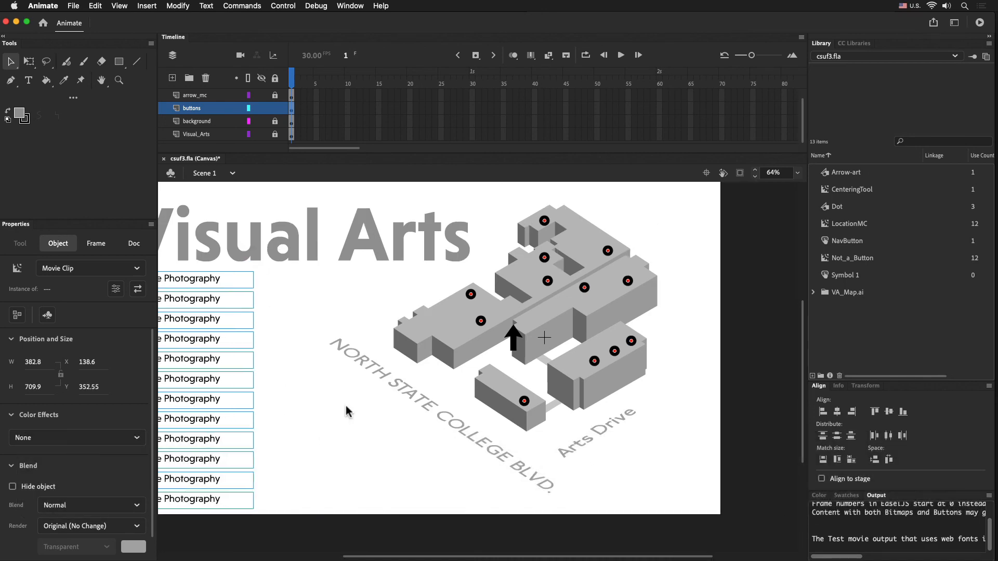
{"action": "scroll", "coordinate": [345, 408], "scroll_direction": "left", "scroll_amount": 5}
{"action": "scroll", "coordinate": [345, 408], "scroll_direction": "right", "scroll_amount": 3}
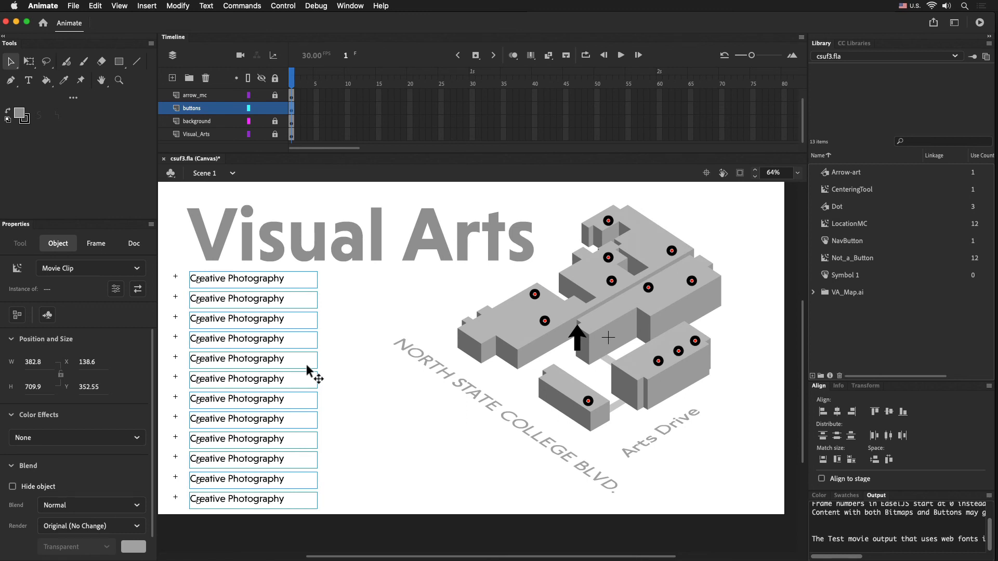
Step: Nudge the navigation labels up to Y 332.4, just beneath the title, and preview the movie in the browser
{"action": "key", "text": "Up"}
{"action": "key", "text": "Up"}
{"action": "key", "text": "Up"}
{"action": "key", "text": "Up"}
{"action": "key", "text": "Up"}
{"action": "key", "text": "Up"}
{"action": "key", "text": "Up"}
{"action": "key", "text": "Up"}
{"action": "key", "text": "Up"}
{"action": "key", "text": "Up"}
{"action": "key", "text": "Up"}
{"action": "key", "text": "Up"}
{"action": "key", "text": "Up"}
{"action": "key", "text": "Up"}
{"action": "key", "text": "Up"}
{"action": "key", "text": "Up"}
{"action": "key", "text": "Up"}
{"action": "key", "text": "Up"}
{"action": "key", "text": "Up"}
{"action": "key", "text": "Up"}
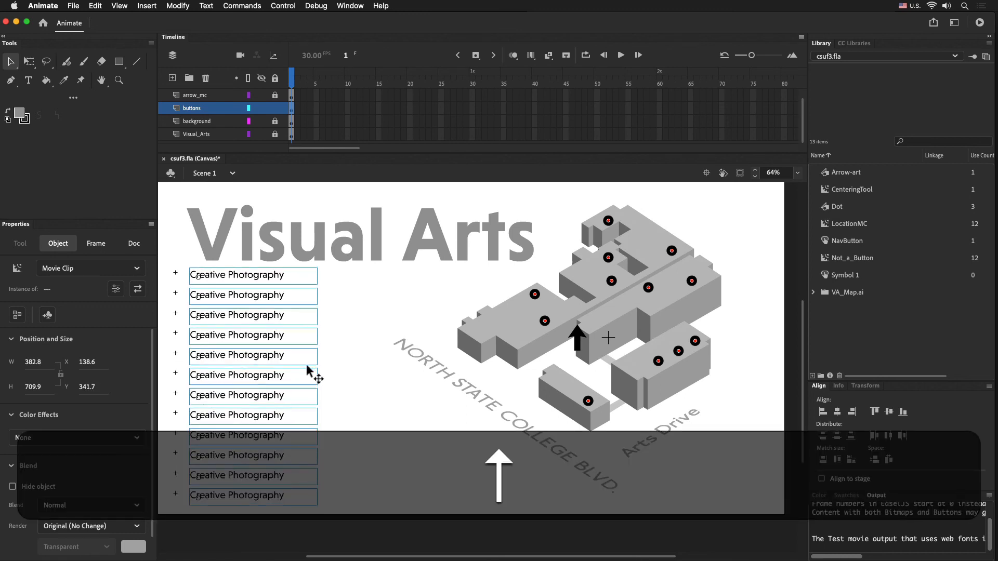
{"action": "key", "text": "super+Return"}
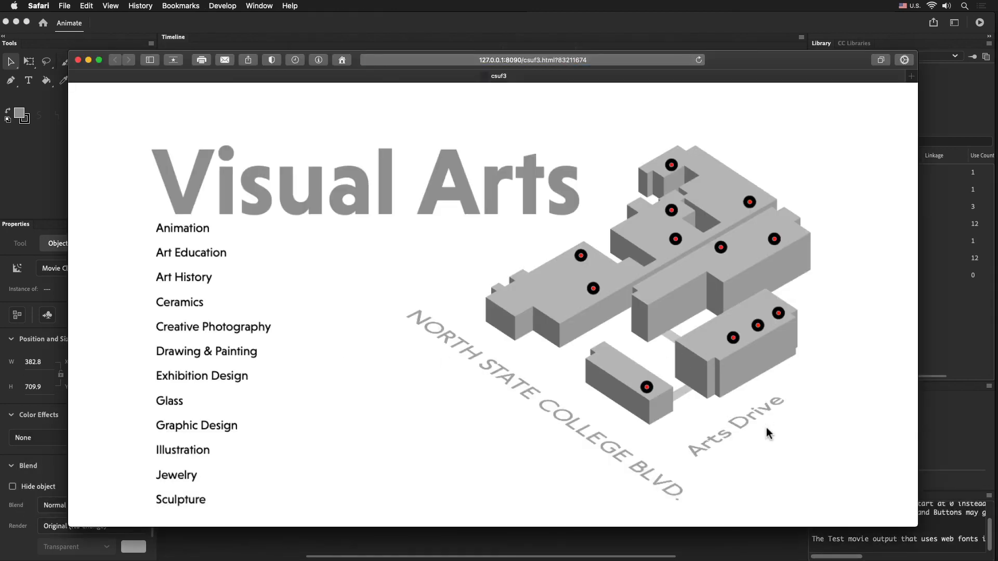
{"action": "left_click", "coordinate": [79, 60]}
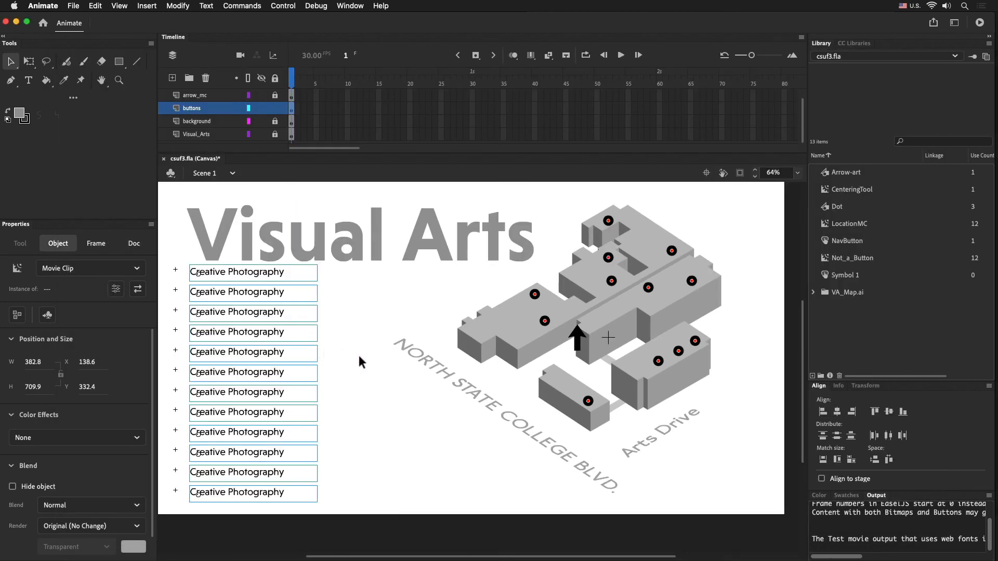